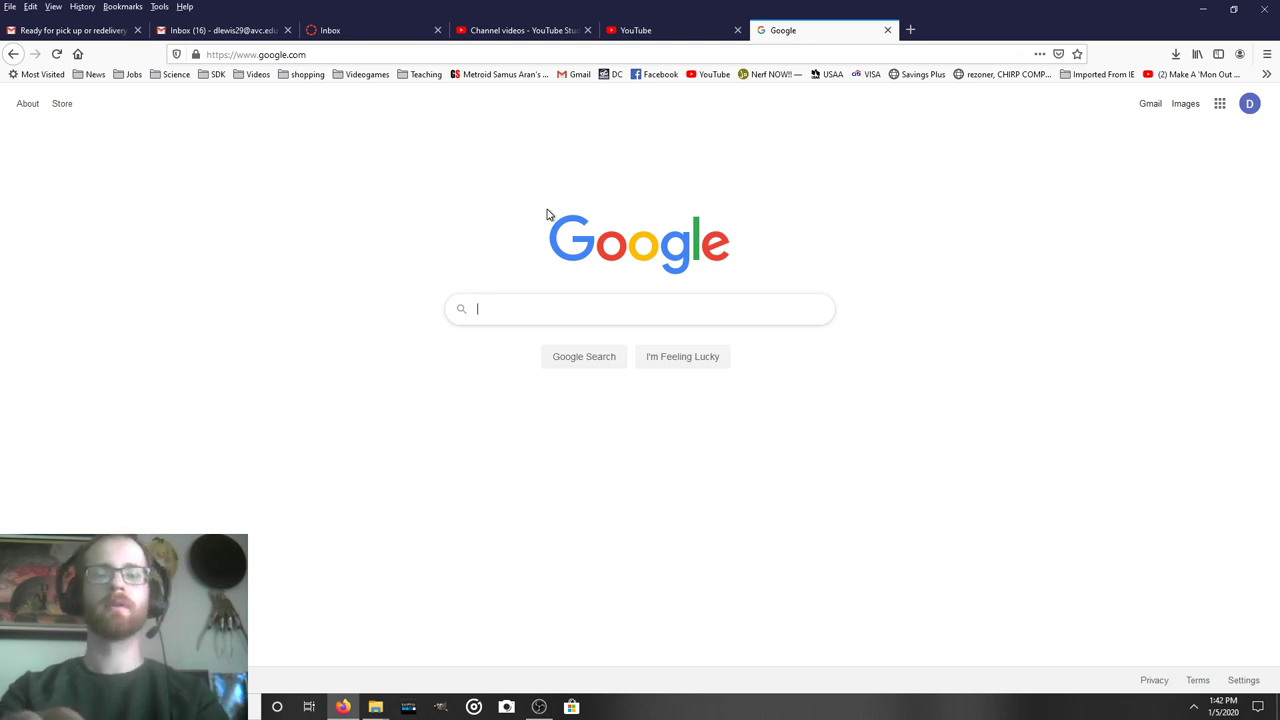
Step: Search Google for "avc ebsco" and open the Antelope Valley College Library page at its EBSCO Discovery Service section
text(vc ebsco)
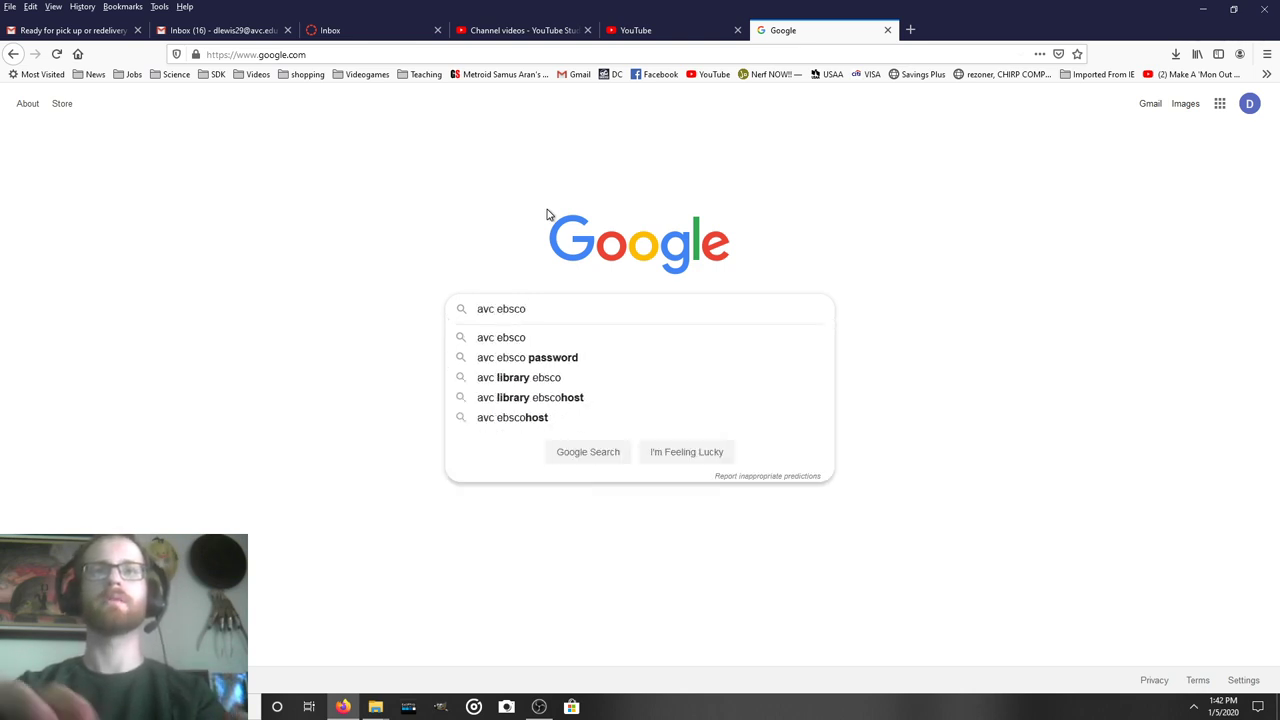
key(Return)
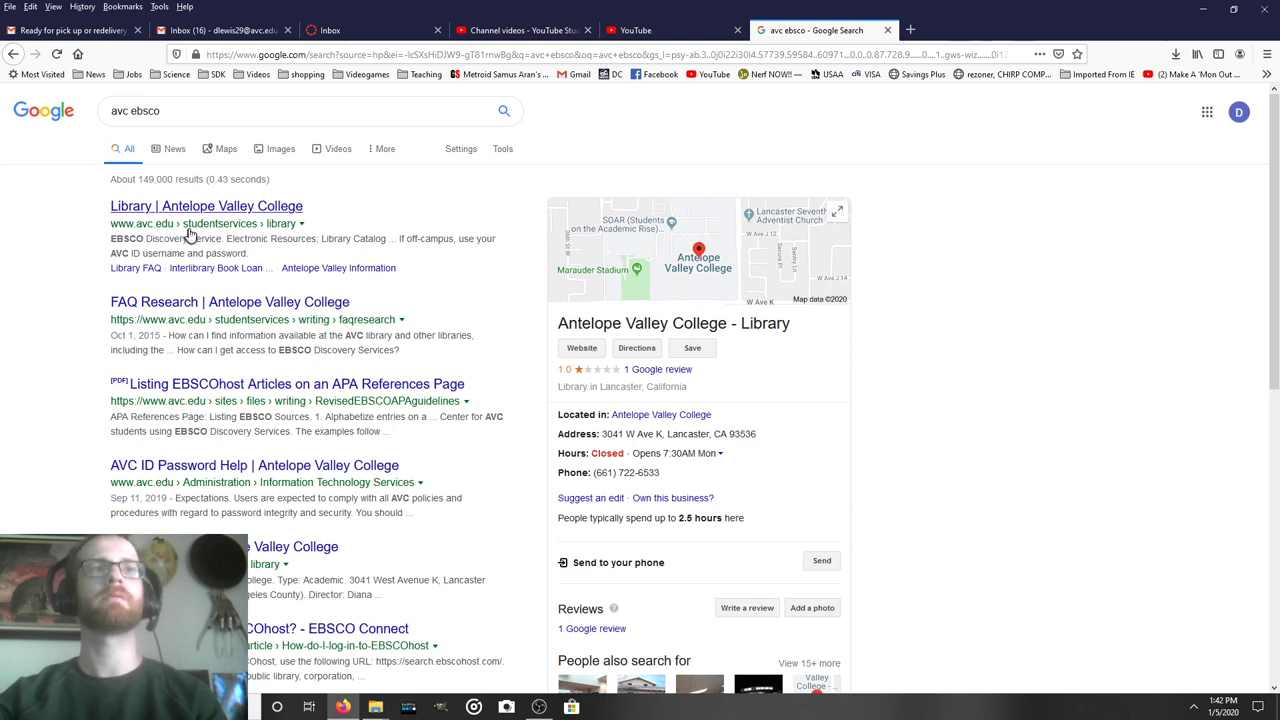
click(265, 213)
scroll(1277, 200, down, 1)
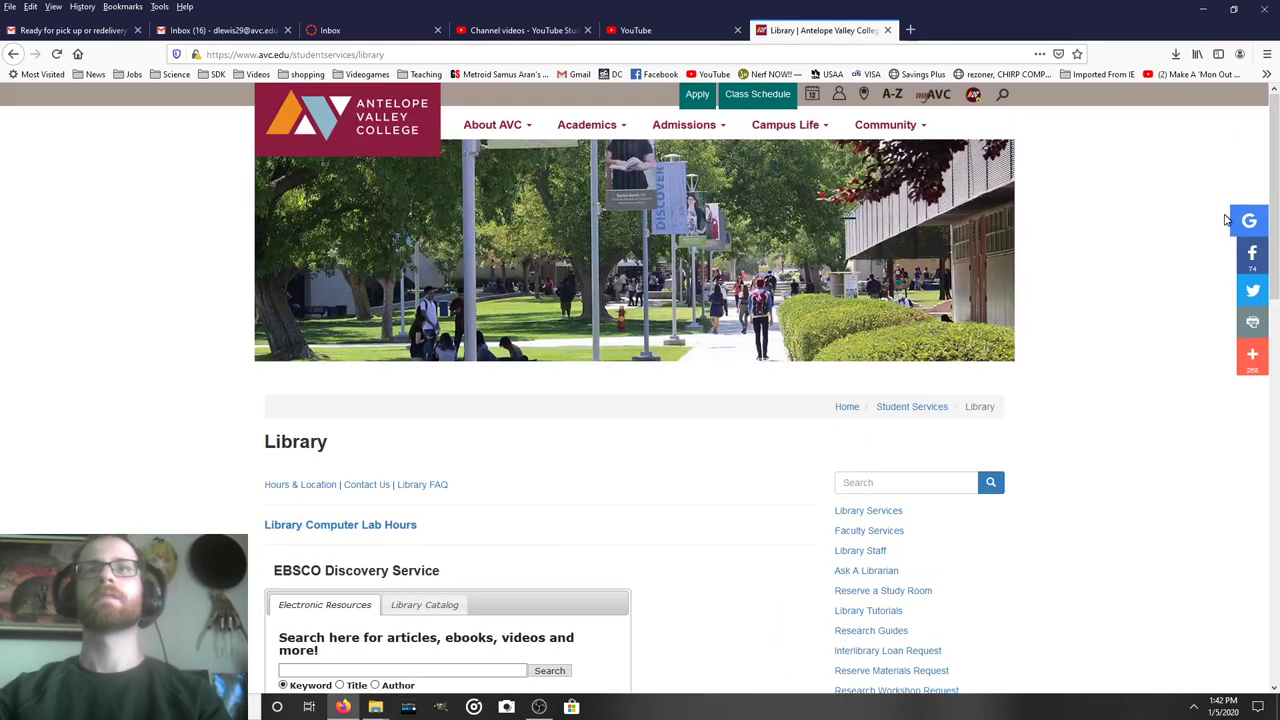
drag(1276, 200, 1265, 293)
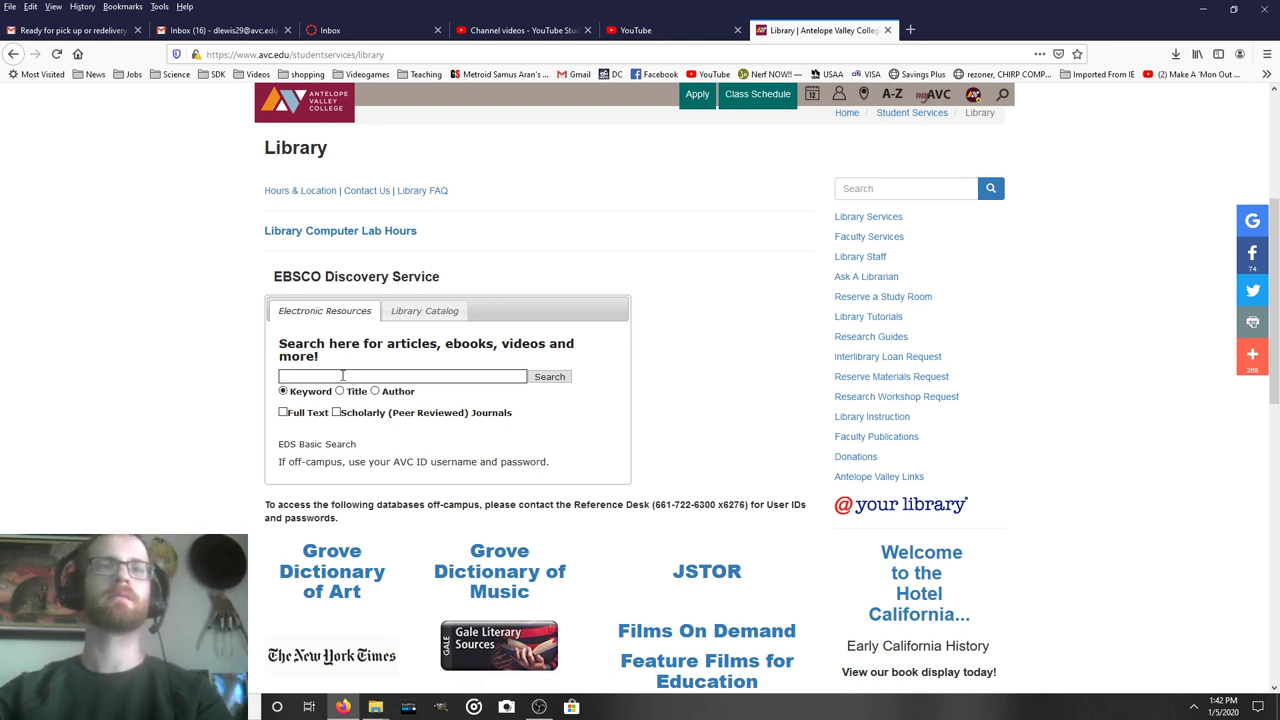
Step: Search the EBSCO Discovery Service by keyword for "visual illusion", limited to Full Text and Scholarly (Peer Reviewed) Journals
click(547, 382)
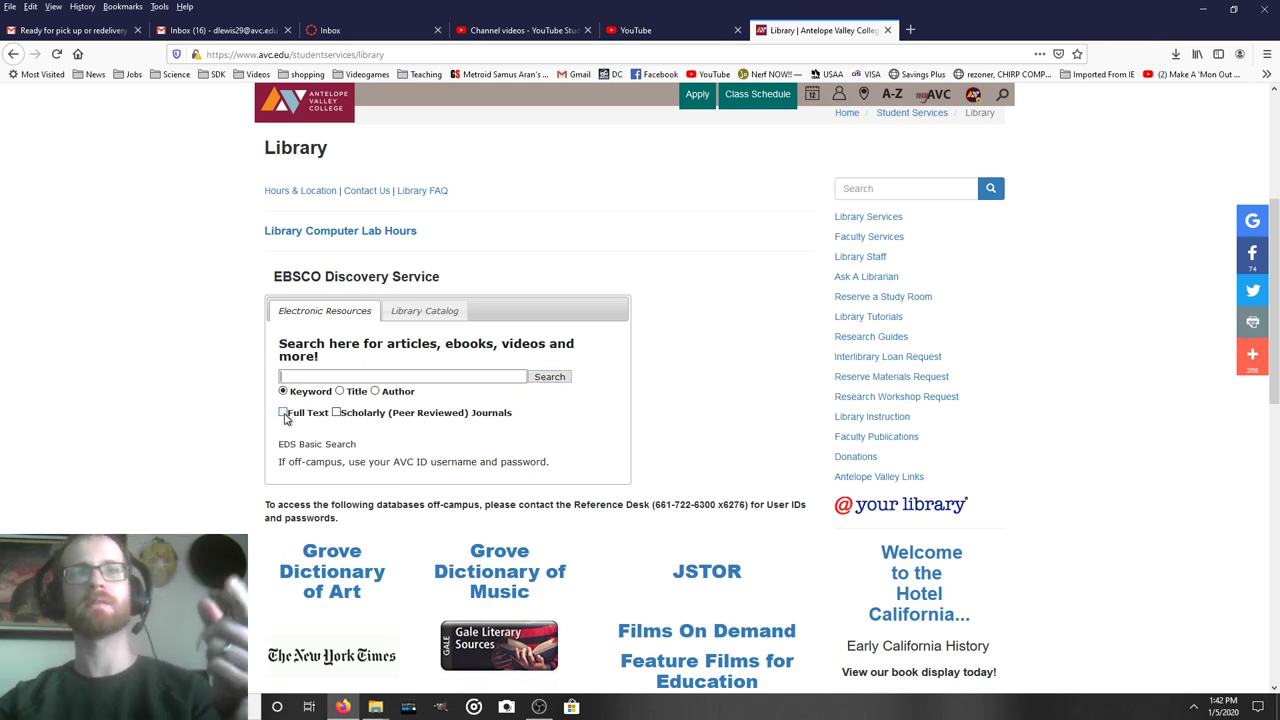
click(336, 413)
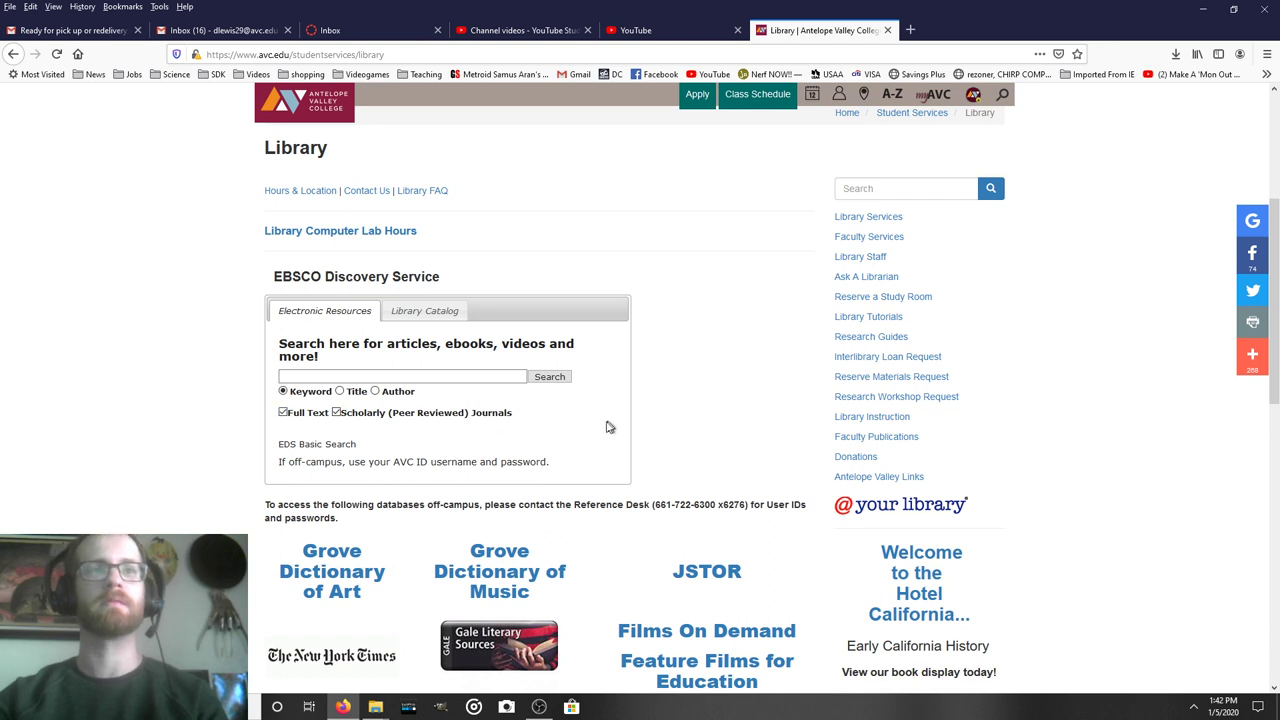
click(291, 411)
click(321, 379)
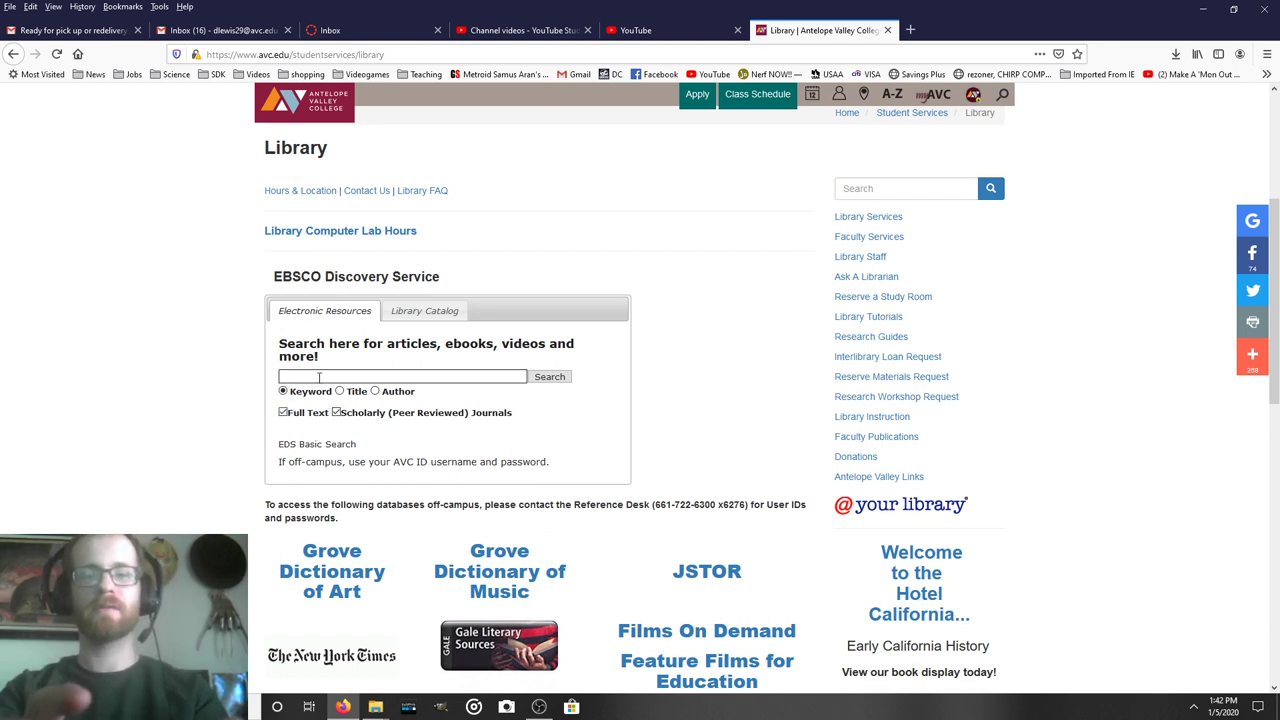
text(visual illusion)
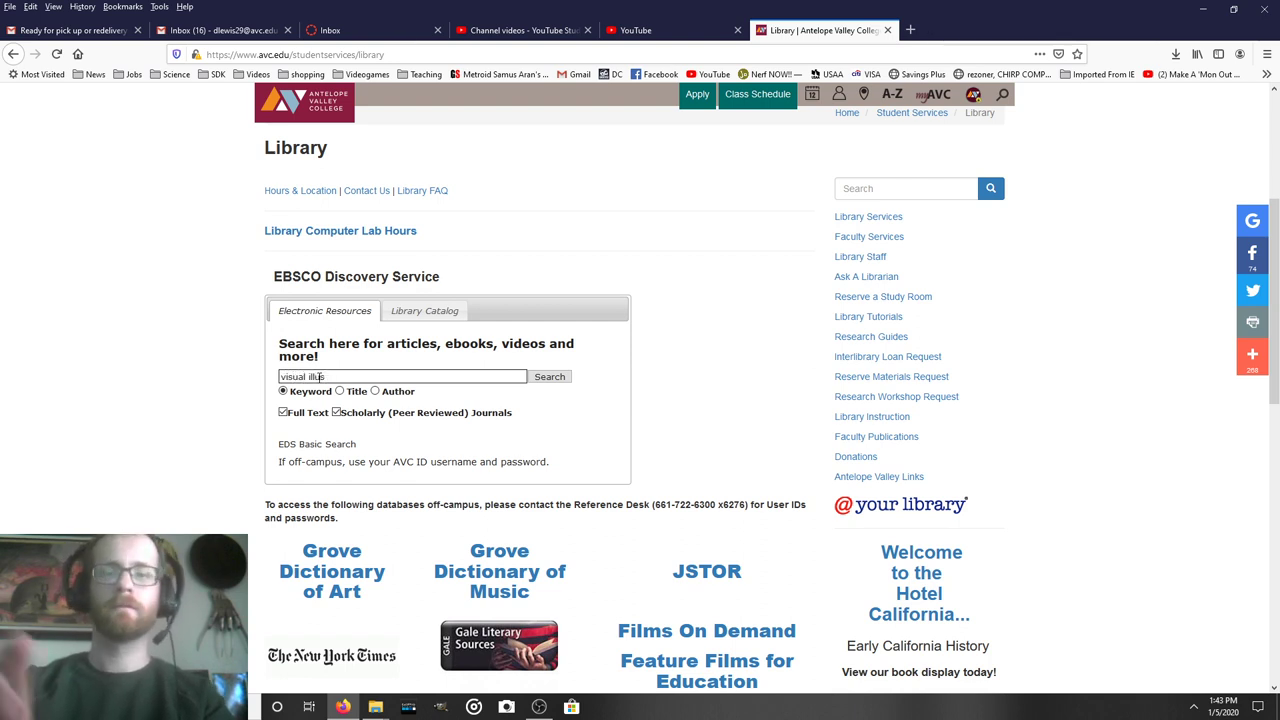
click(549, 387)
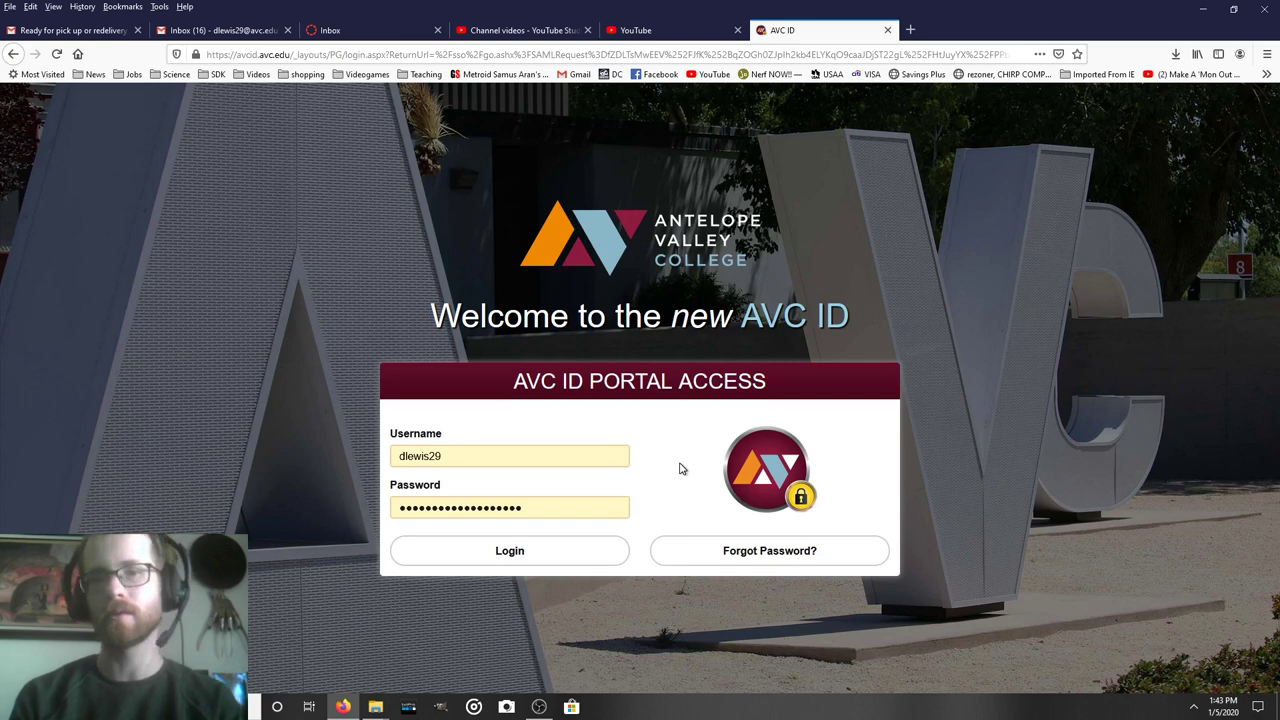
Step: Log in through the AVC ID portal with the saved credentials and consent to EBSCO's collection of personalized data
click(535, 561)
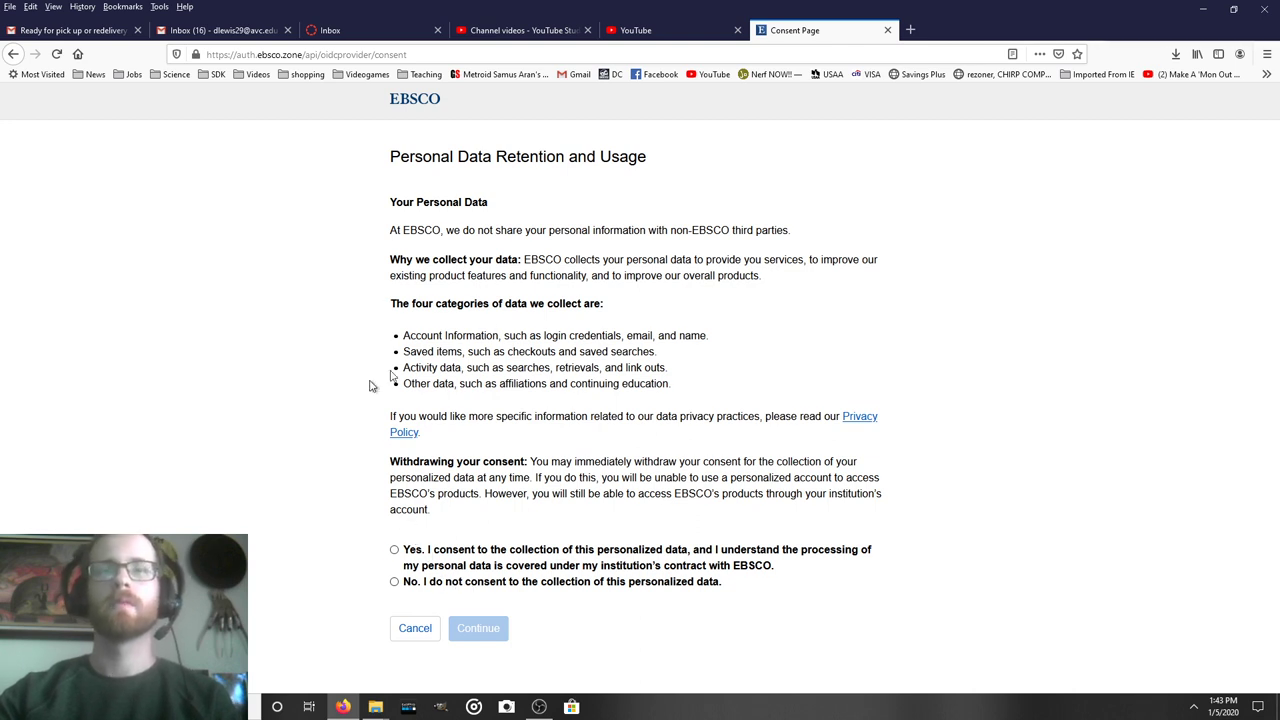
click(395, 551)
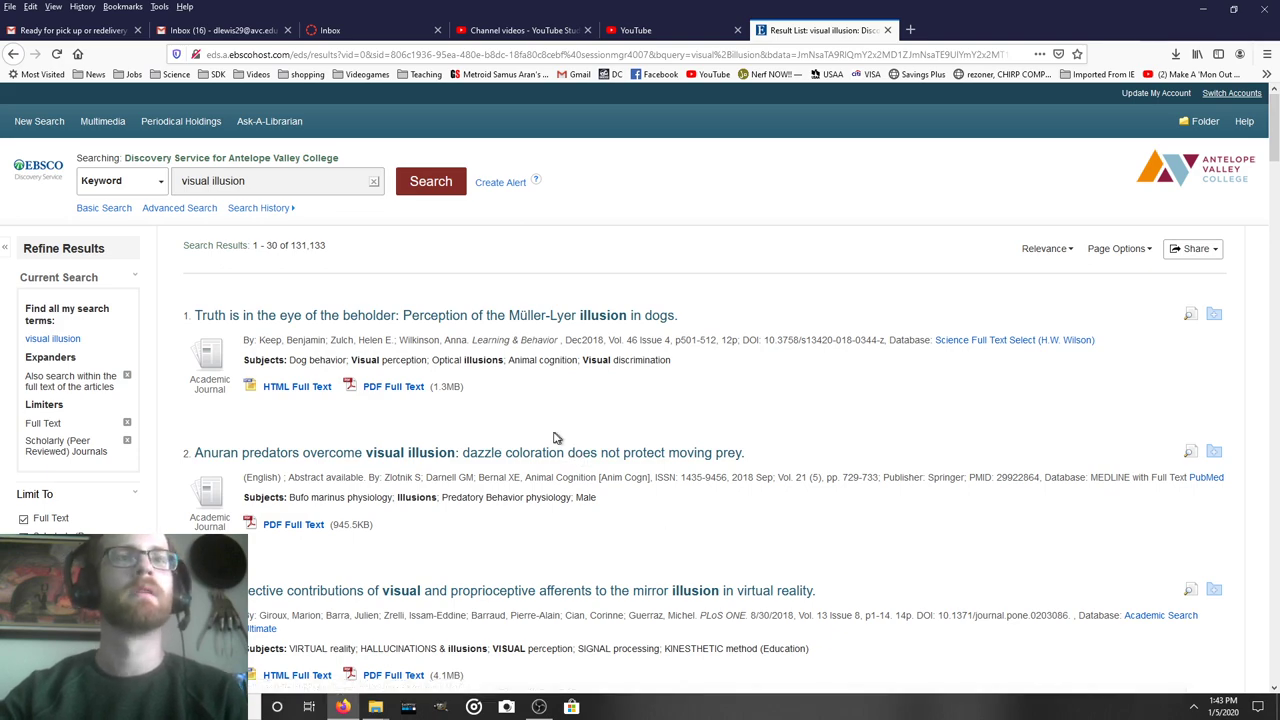
Step: Look through the visual illusion results and open the article on perception of the Müller-Lyer illusion in dogs
scroll(555, 440, down, 1)
scroll(557, 441, up, 1)
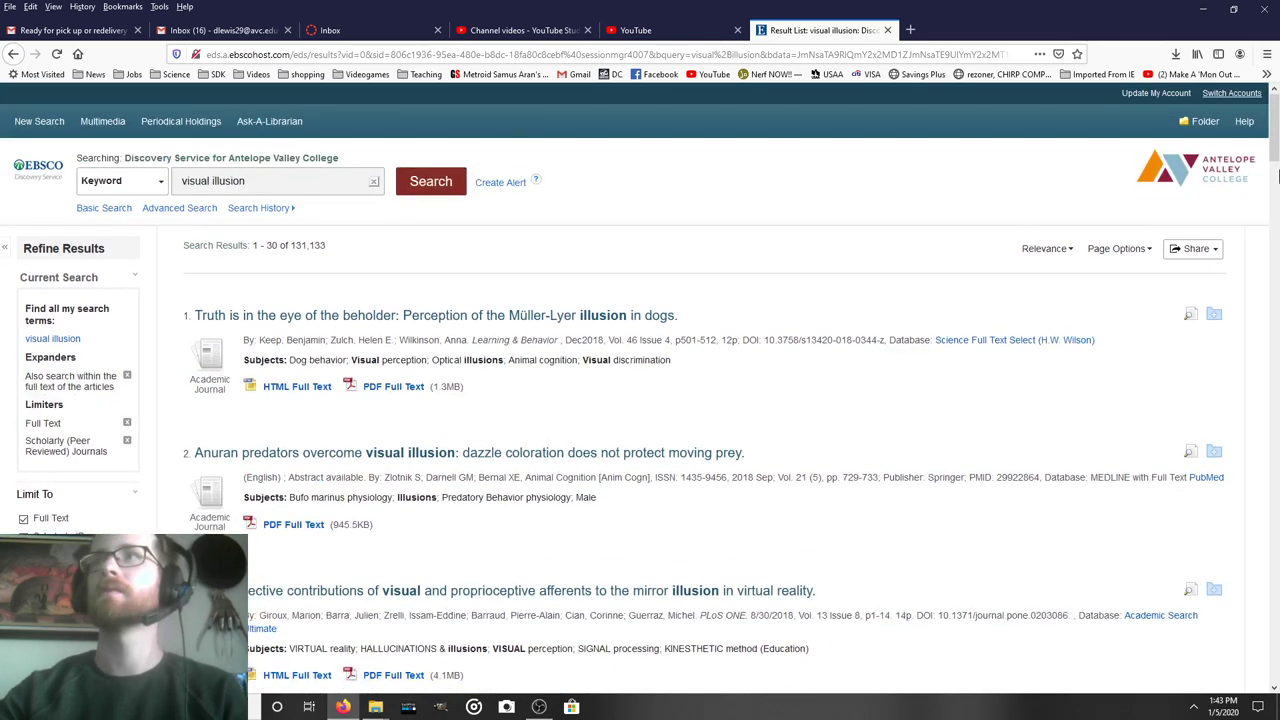
mouse_move(1275, 150)
mouse_down()
mouse_move(1275, 205)
mouse_move(1276, 158)
mouse_move(1262, 215)
mouse_move(1262, 168)
mouse_up()
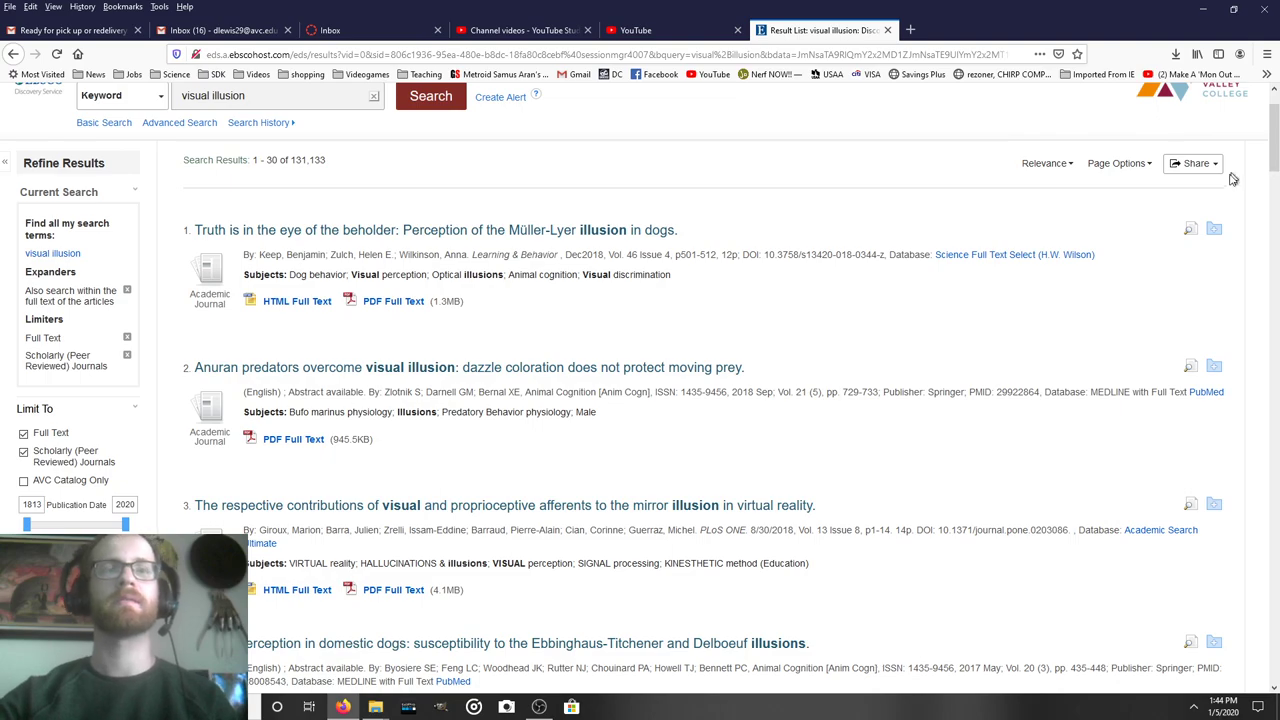
drag(1273, 165, 1273, 692)
click(1270, 410)
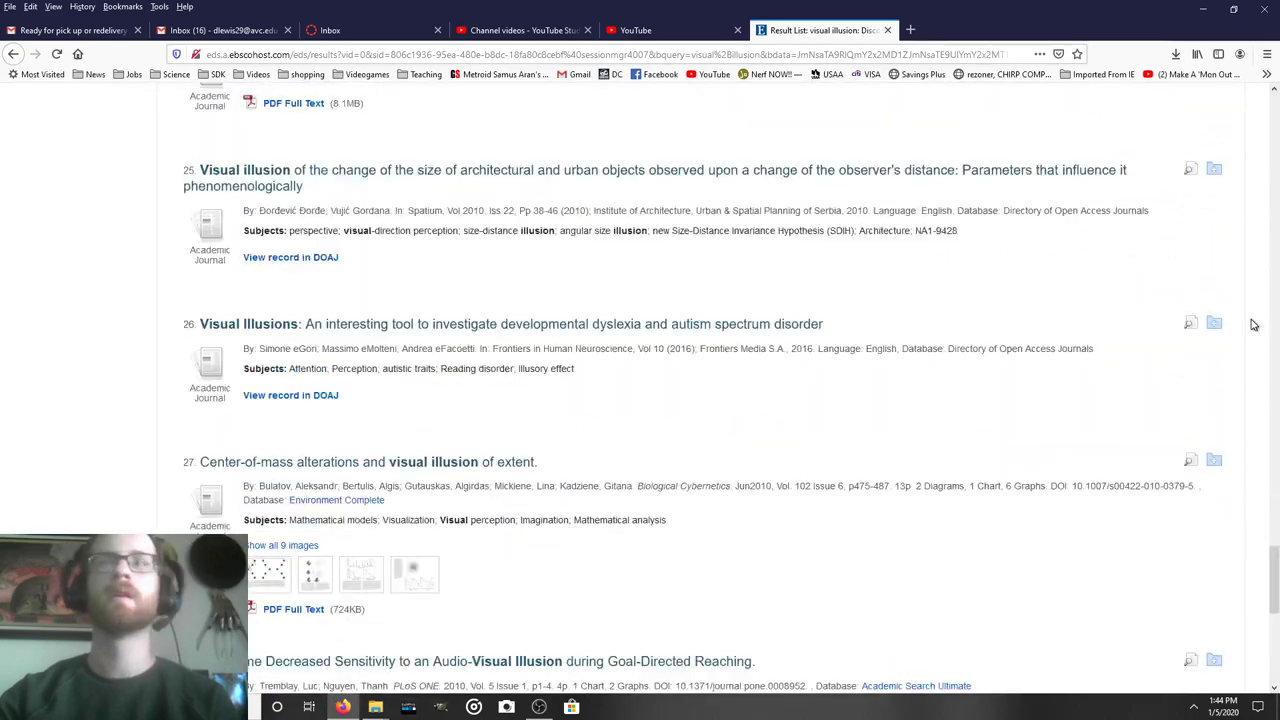
drag(1272, 580, 1265, 140)
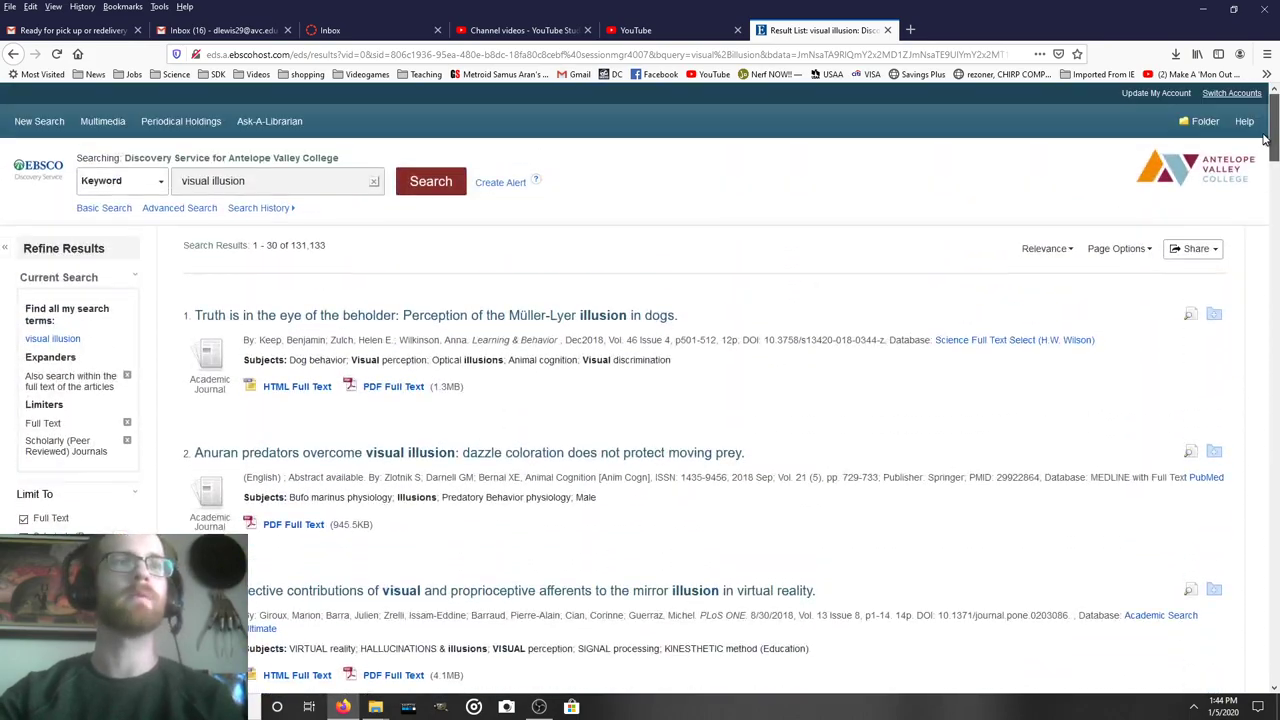
click(538, 325)
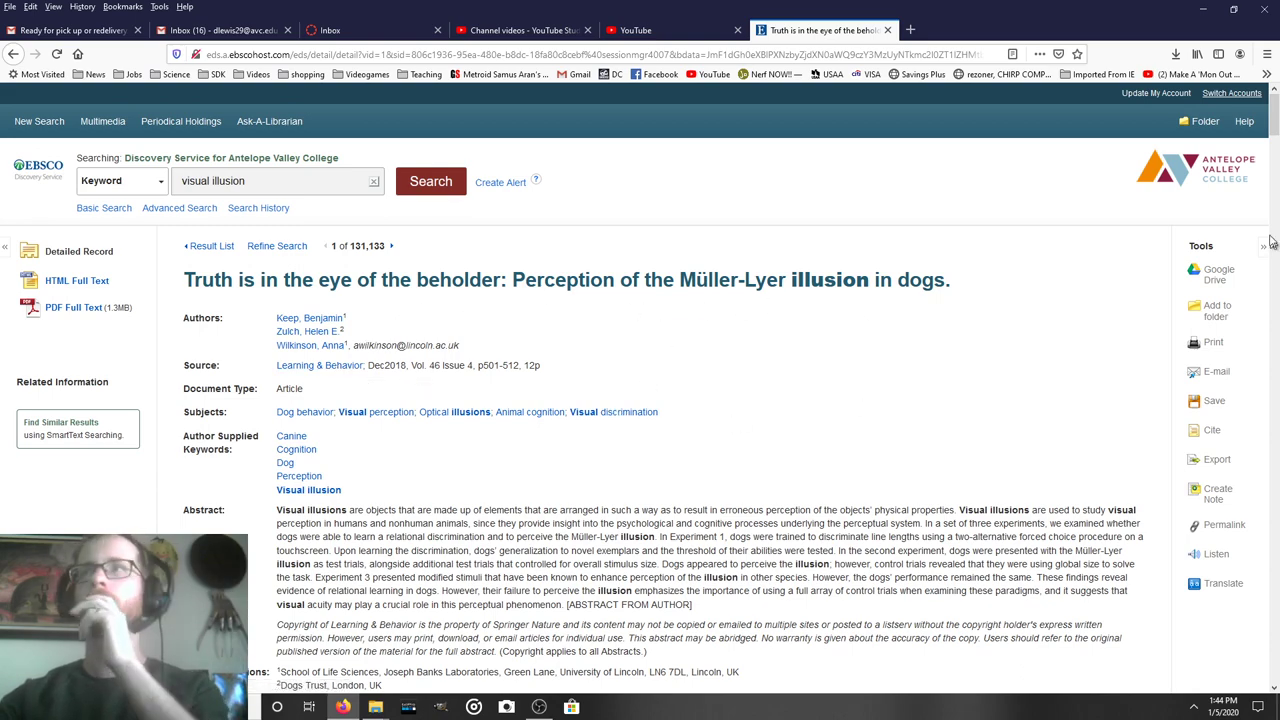
Step: Skim the dog article's abstract and on-page text, and open its PDF full text
click(1275, 146)
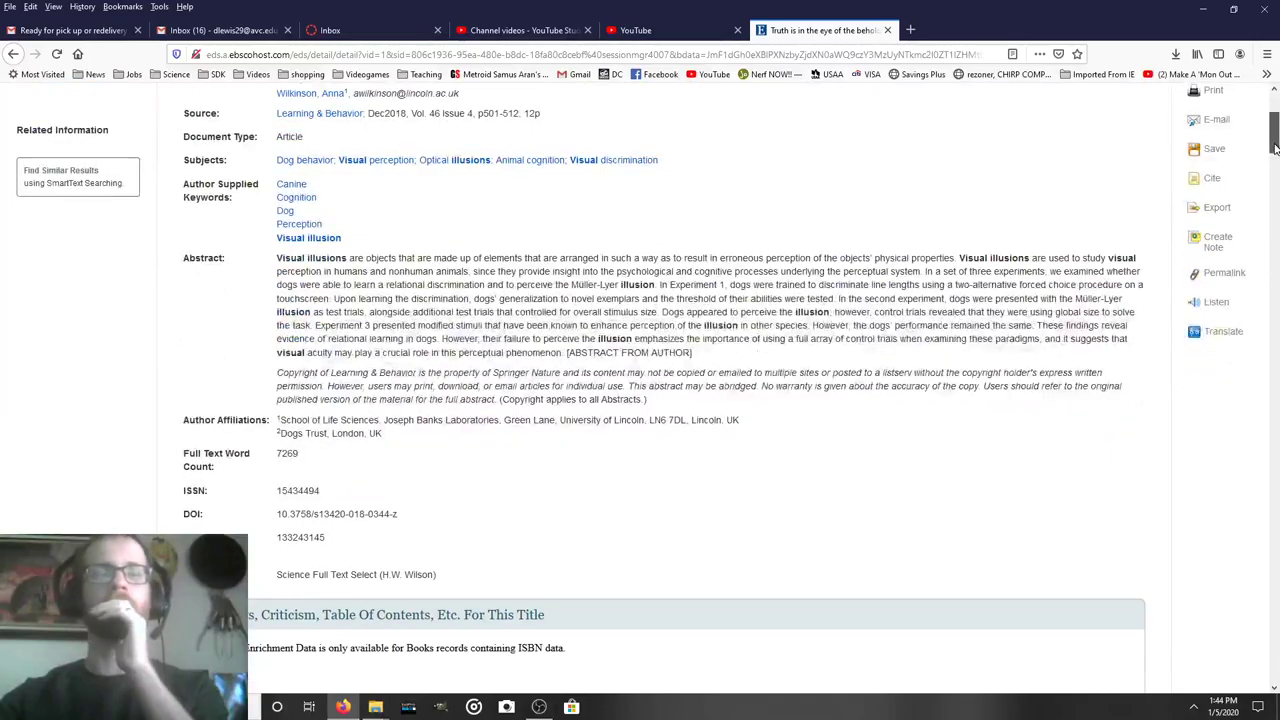
drag(1275, 146, 1245, 377)
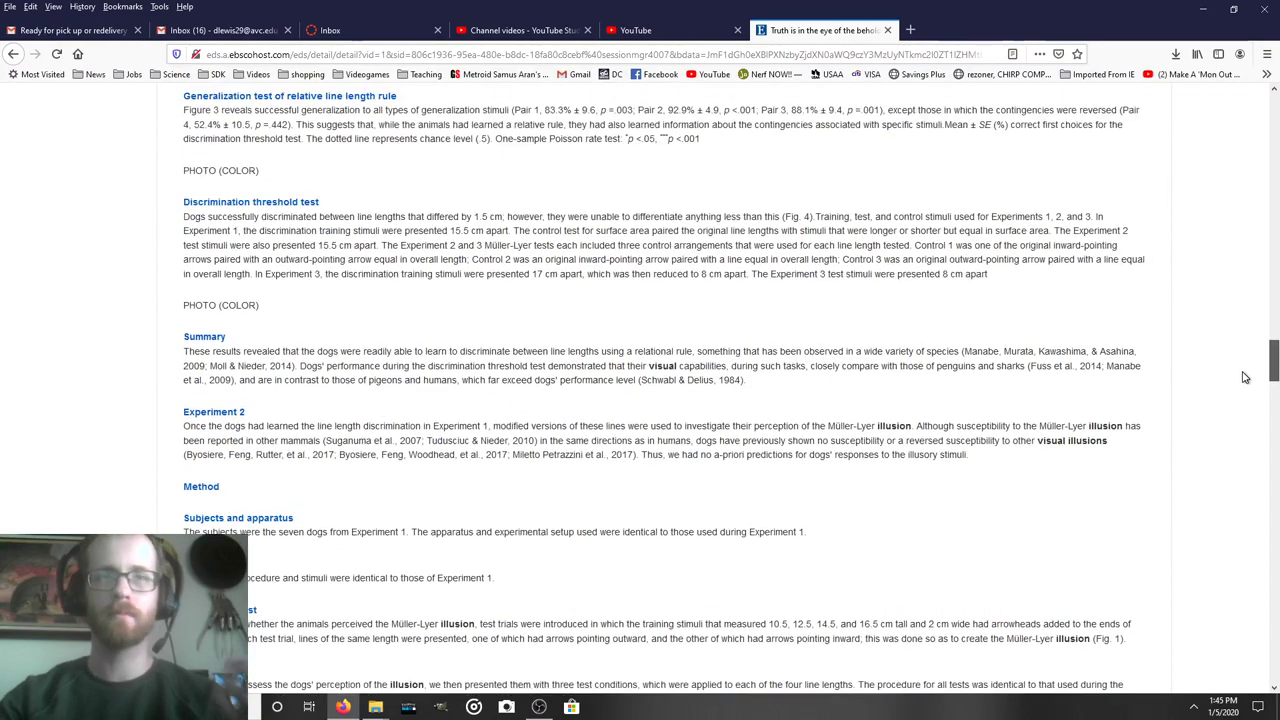
scroll(1245, 377, up, 4)
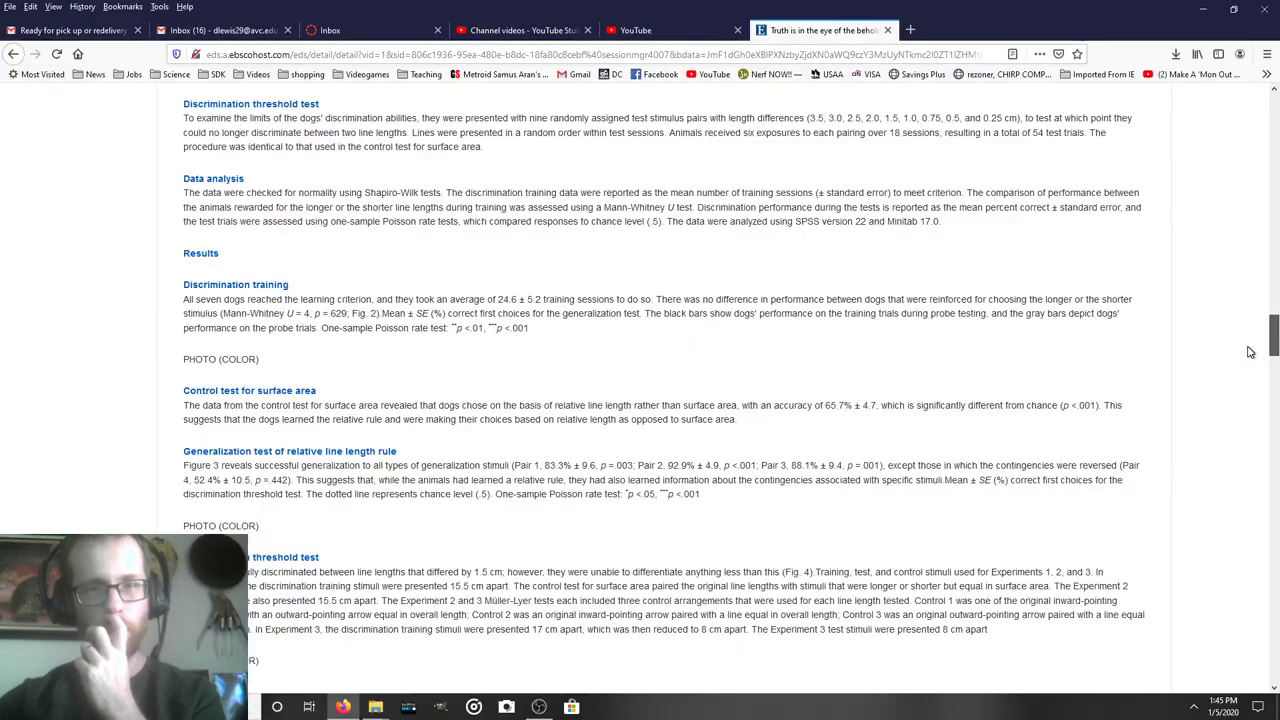
scroll(1250, 340, up, 15)
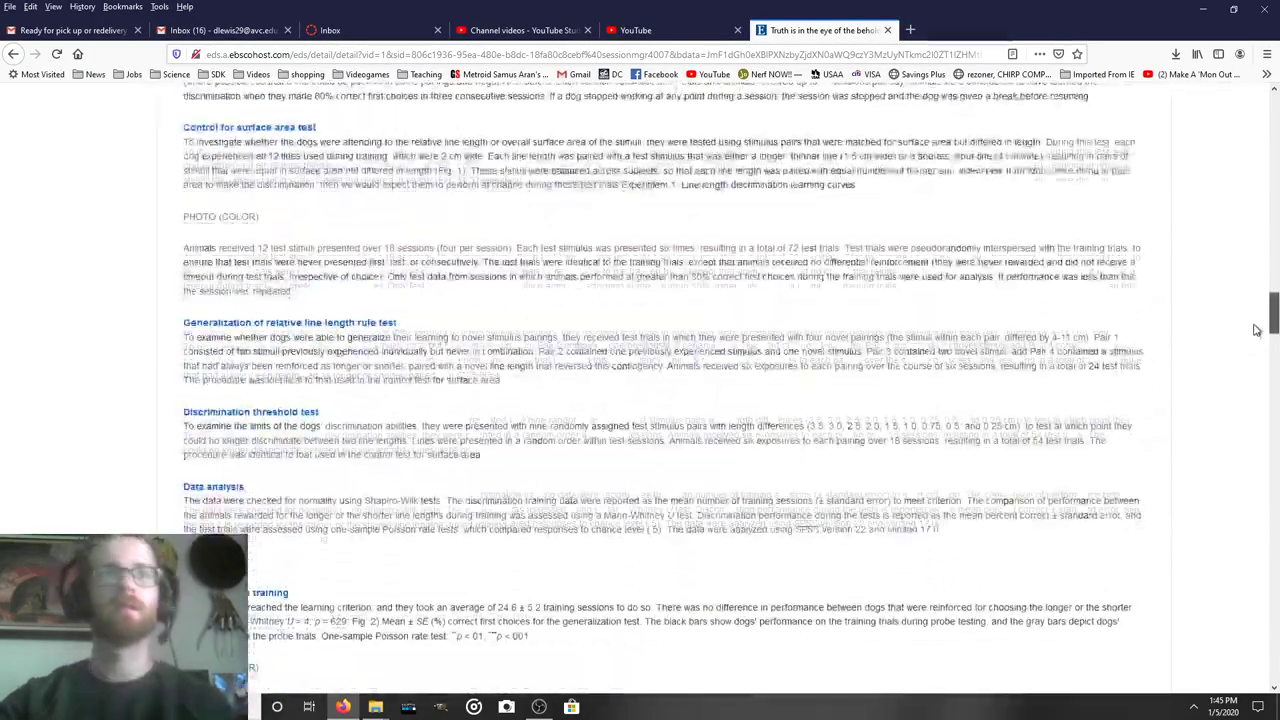
drag(1271, 283, 1271, 140)
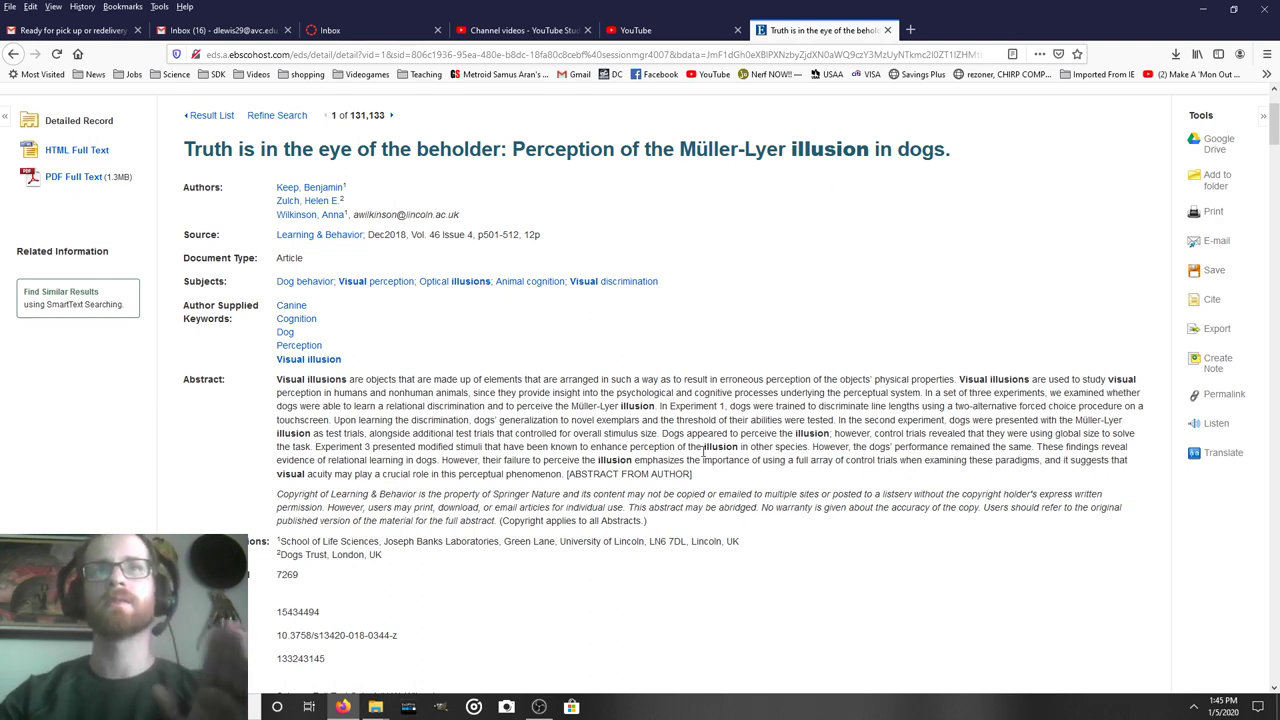
click(91, 182)
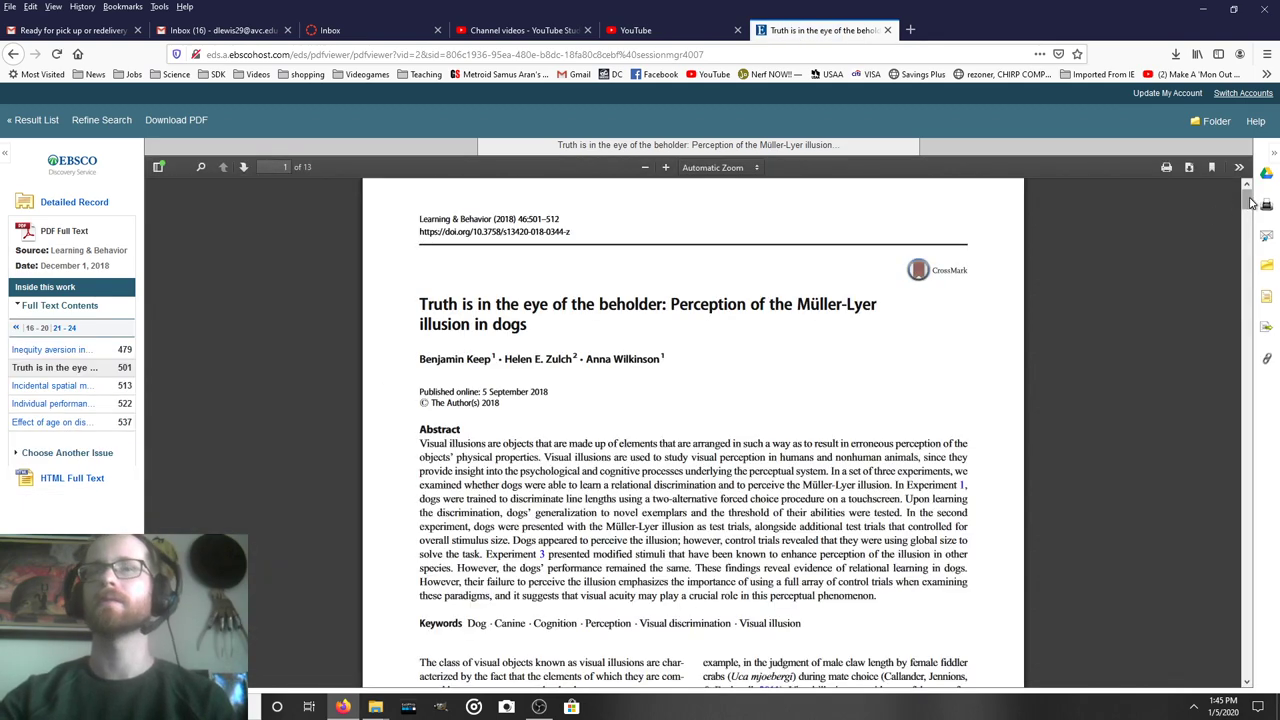
mouse_move(1248, 203)
mouse_down()
mouse_move(1246, 233)
mouse_move(1246, 192)
mouse_up()
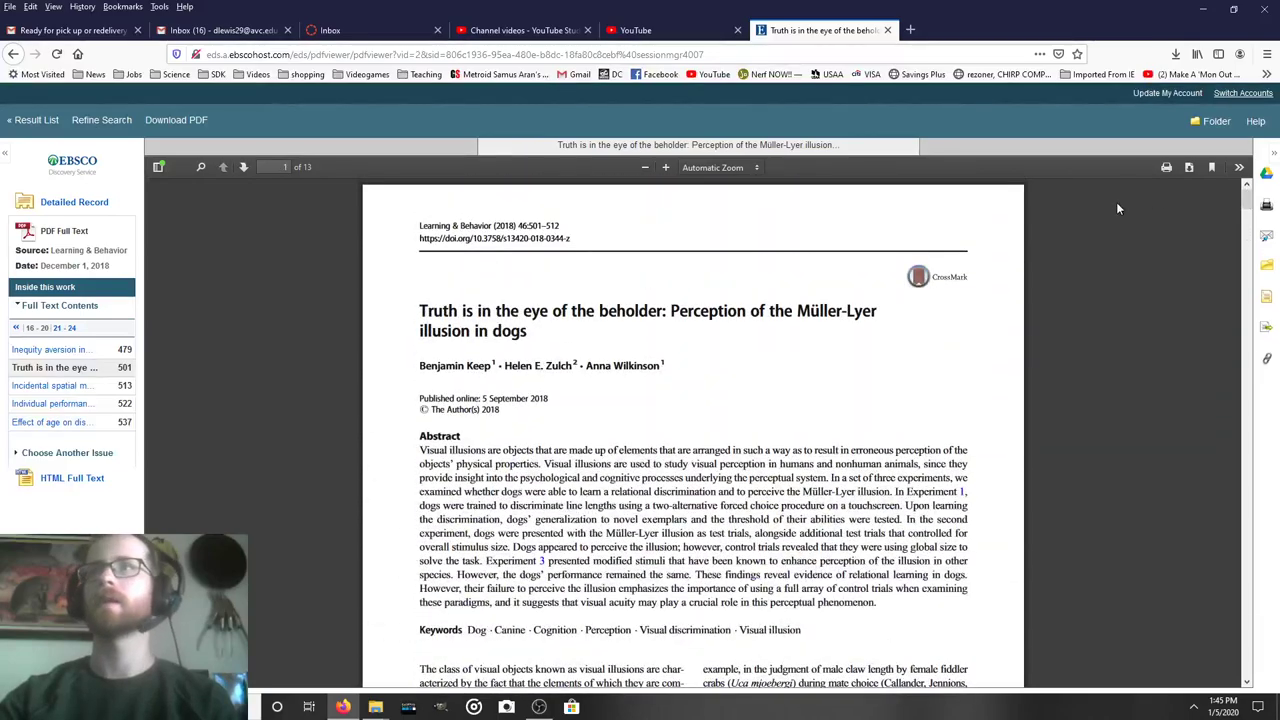
Step: Bring up the save options for the dog article's PDF, dismiss them, and view the document's first two pages
click(1193, 168)
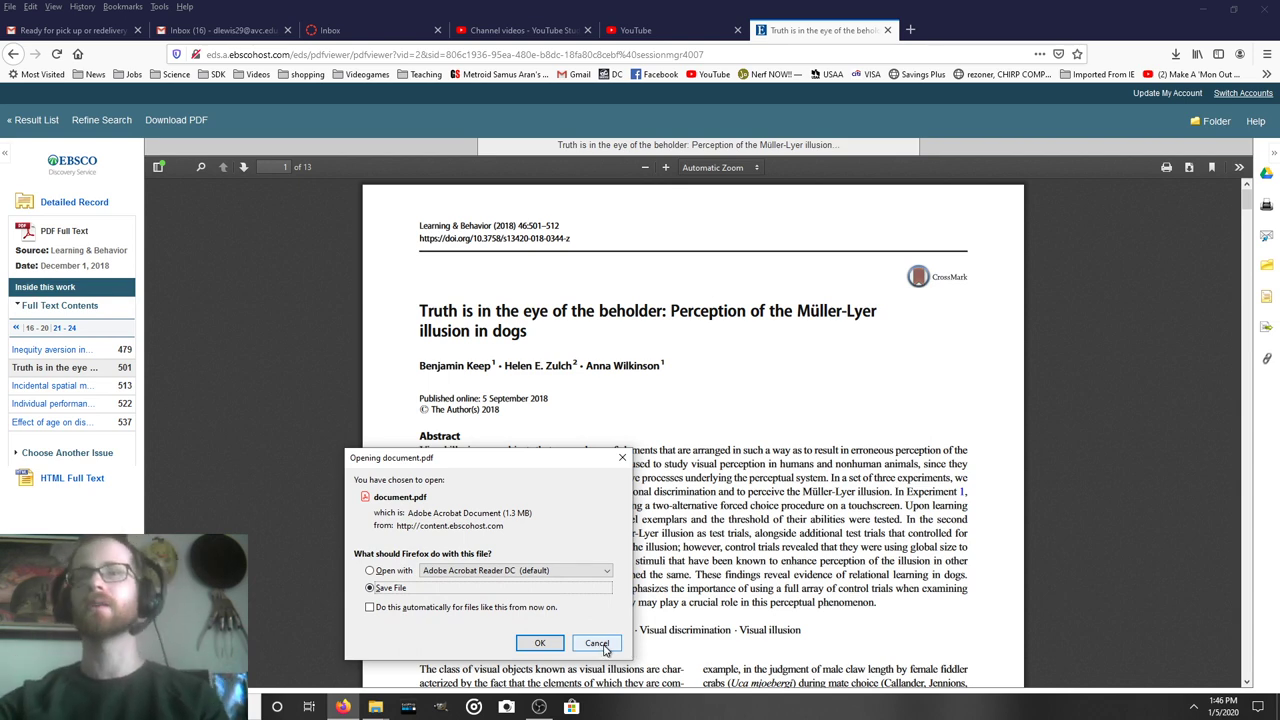
click(597, 644)
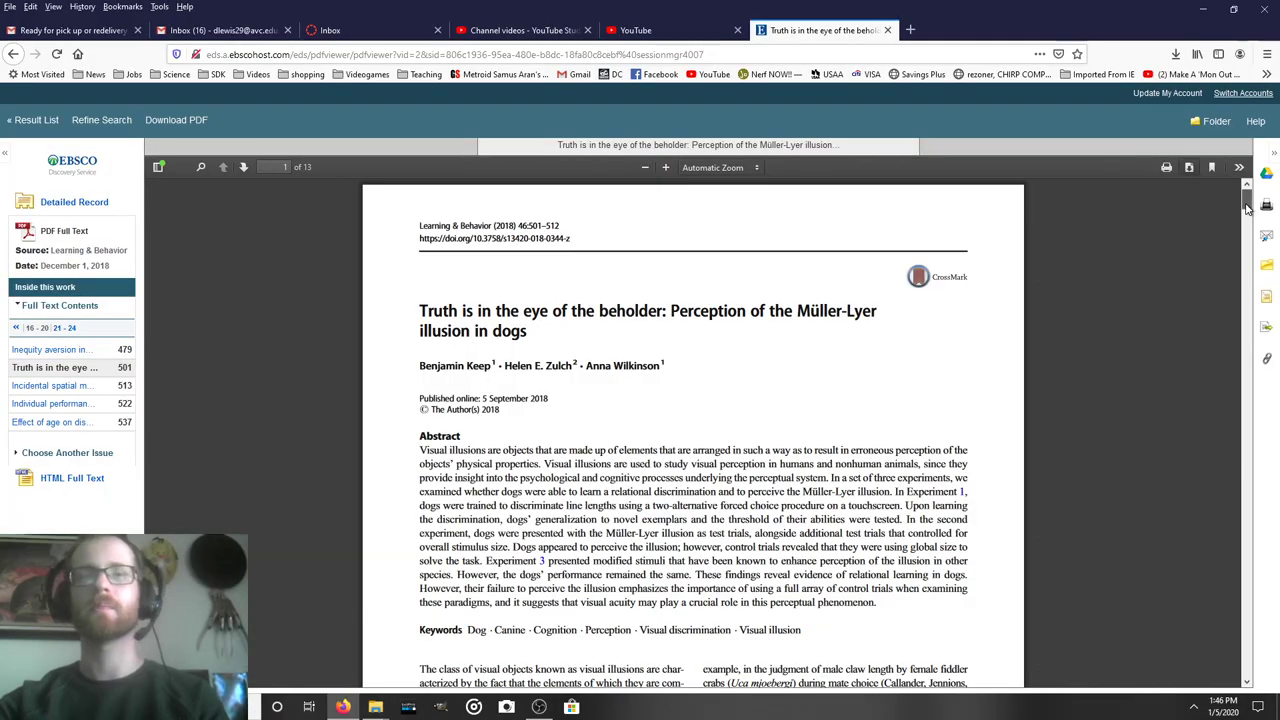
drag(1246, 200, 1210, 216)
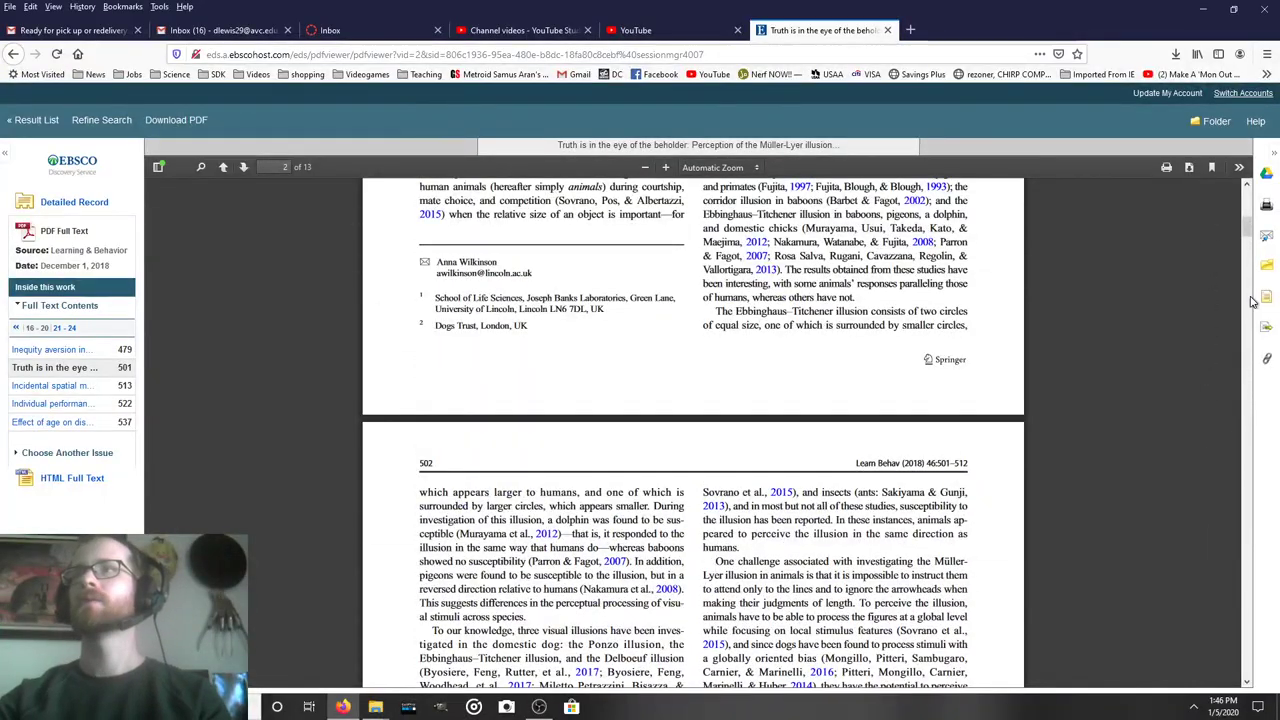
drag(1250, 228, 1246, 196)
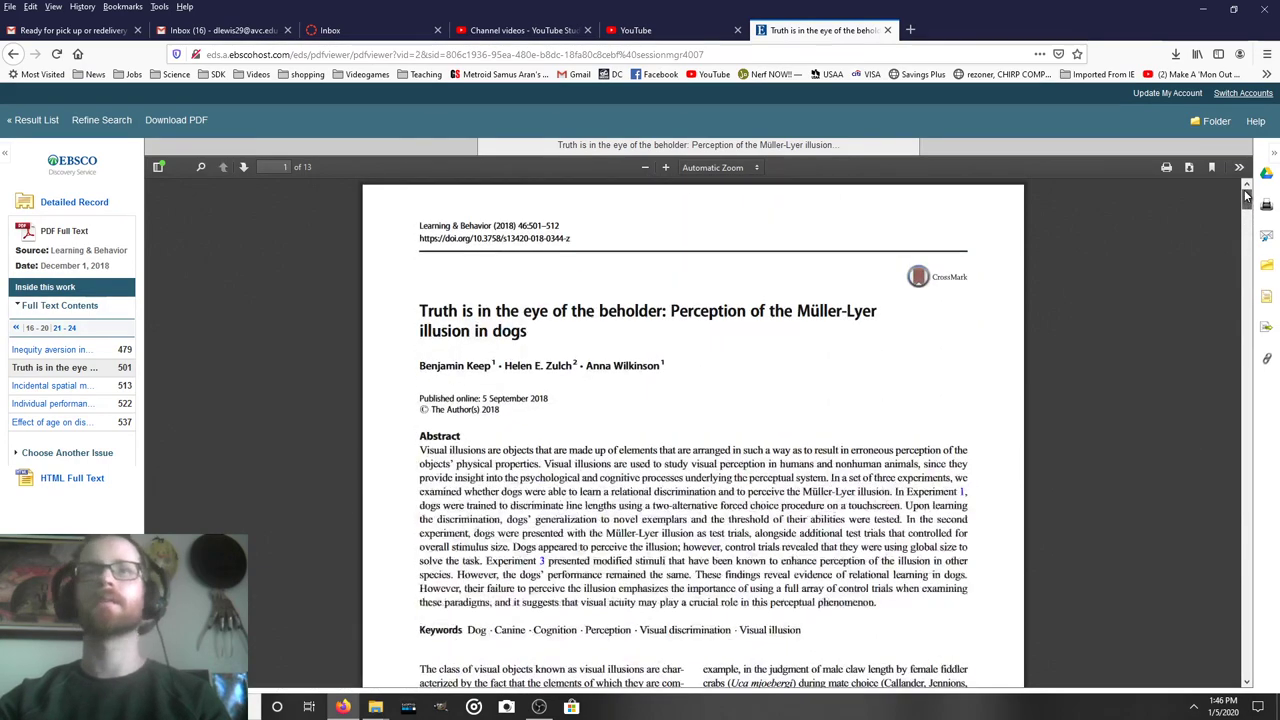
Step: Return to the result list and open the article "Anuran predators overcome visual illusion: dazzle coloration does not protect moving prey"
click(8, 56)
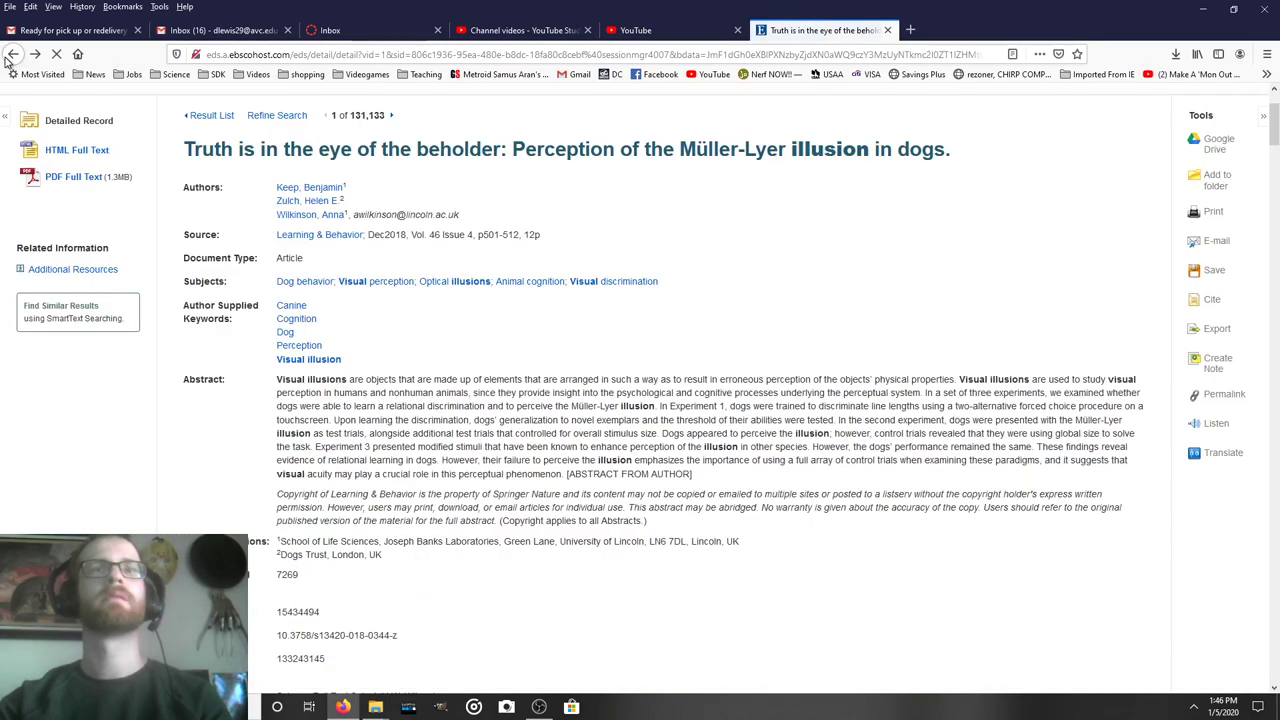
click(10, 55)
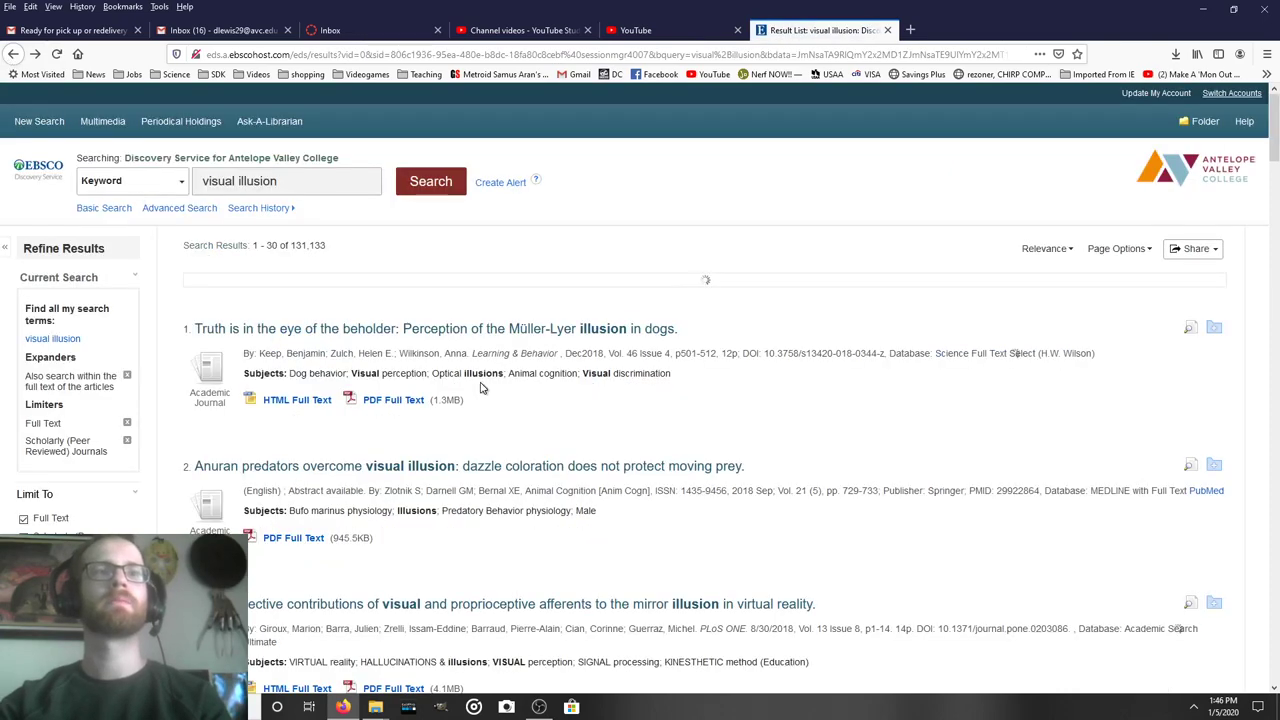
scroll(516, 412, down, 3)
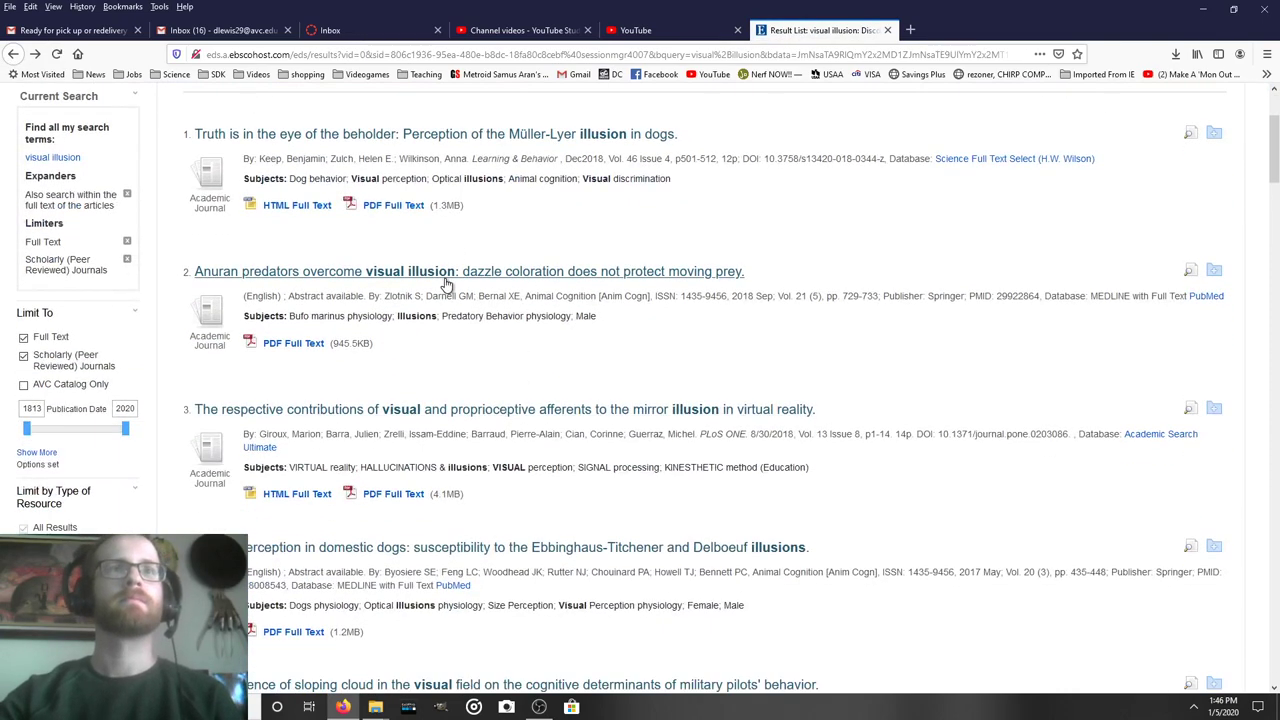
click(330, 283)
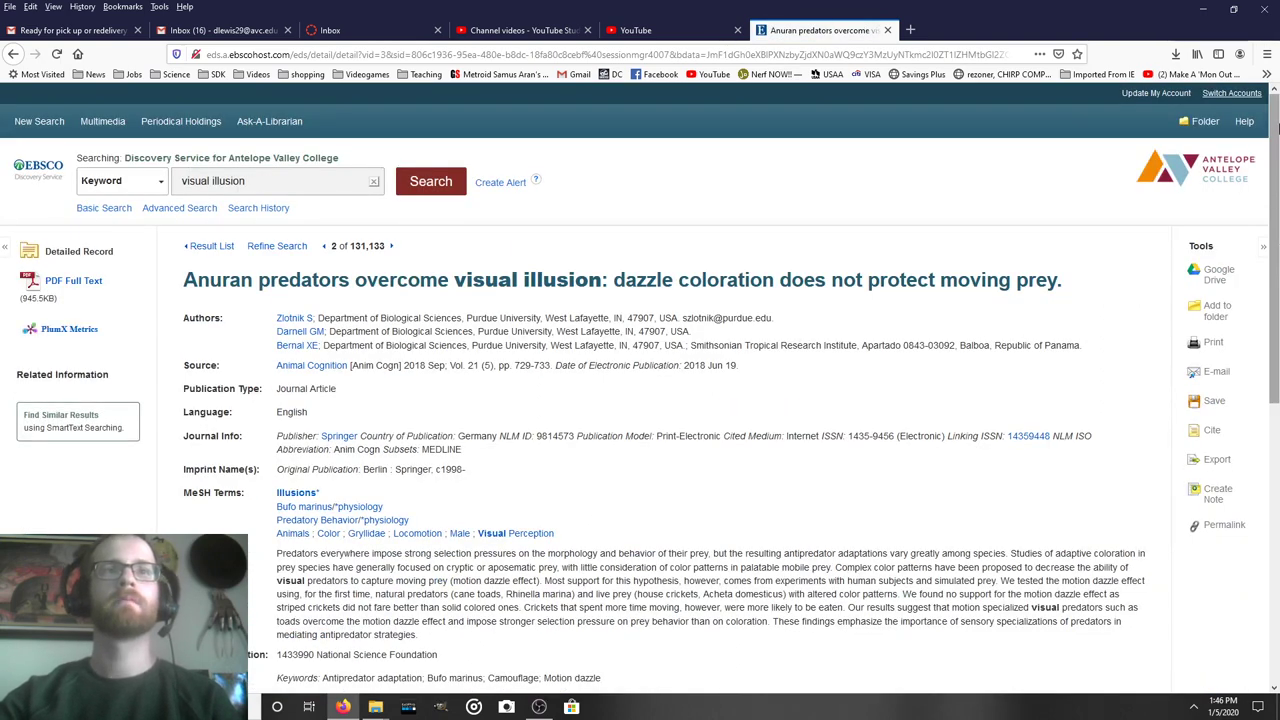
Step: Skim the anuran predators article's record and abstract, and open its PDF full text
scroll(1249, 252, down, 3)
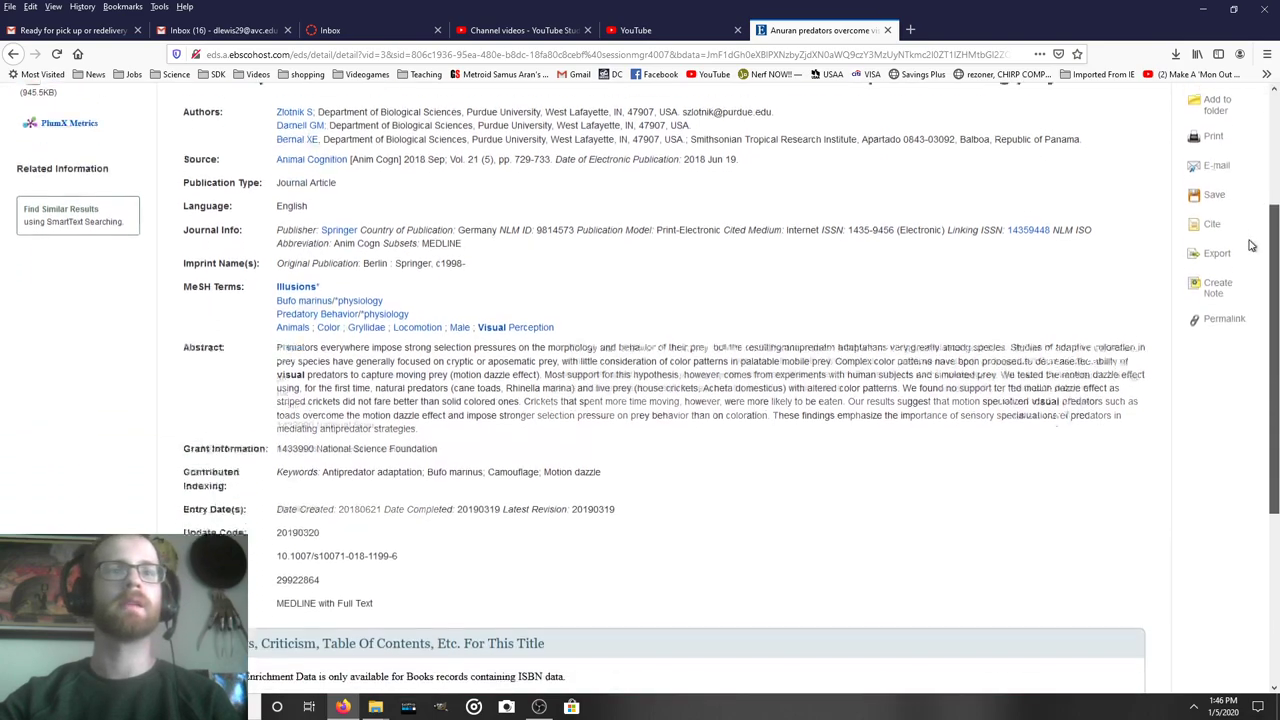
scroll(1246, 300, down, 5)
drag(1271, 451, 1268, 195)
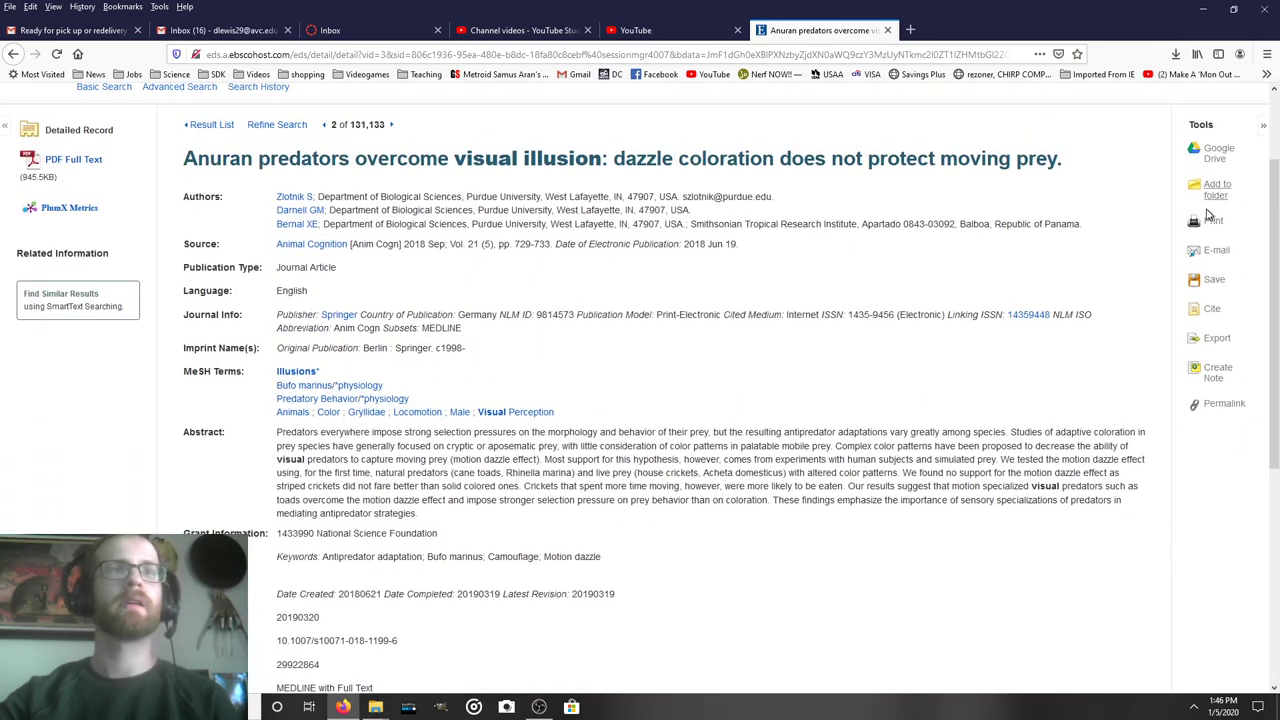
click(78, 163)
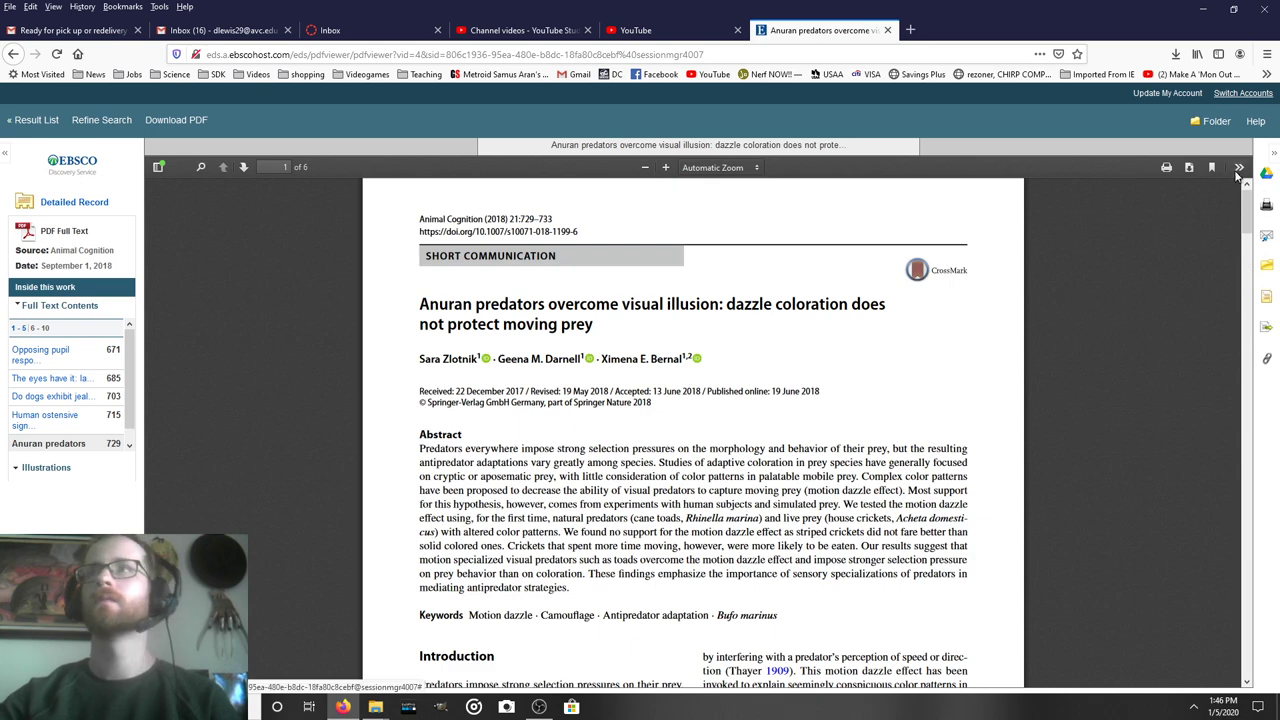
Step: Bring up the save options for the anuran article's PDF, dismiss them, and skim the document
click(1190, 169)
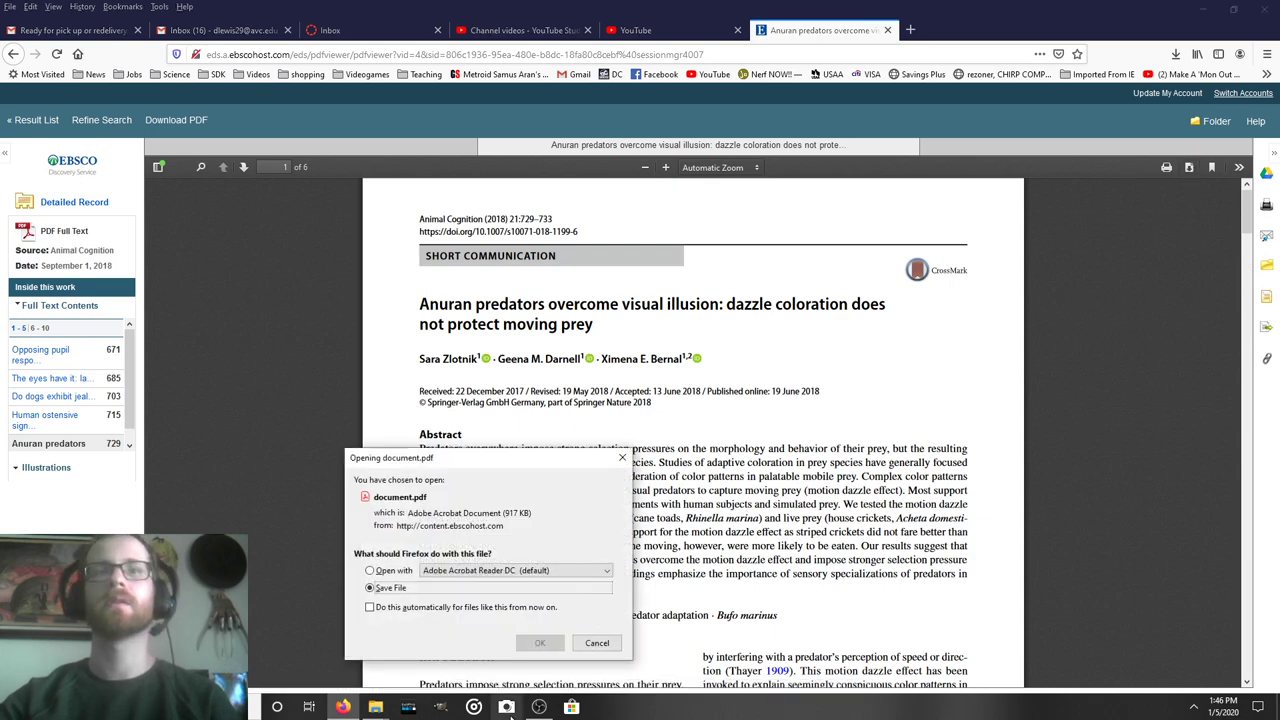
click(597, 644)
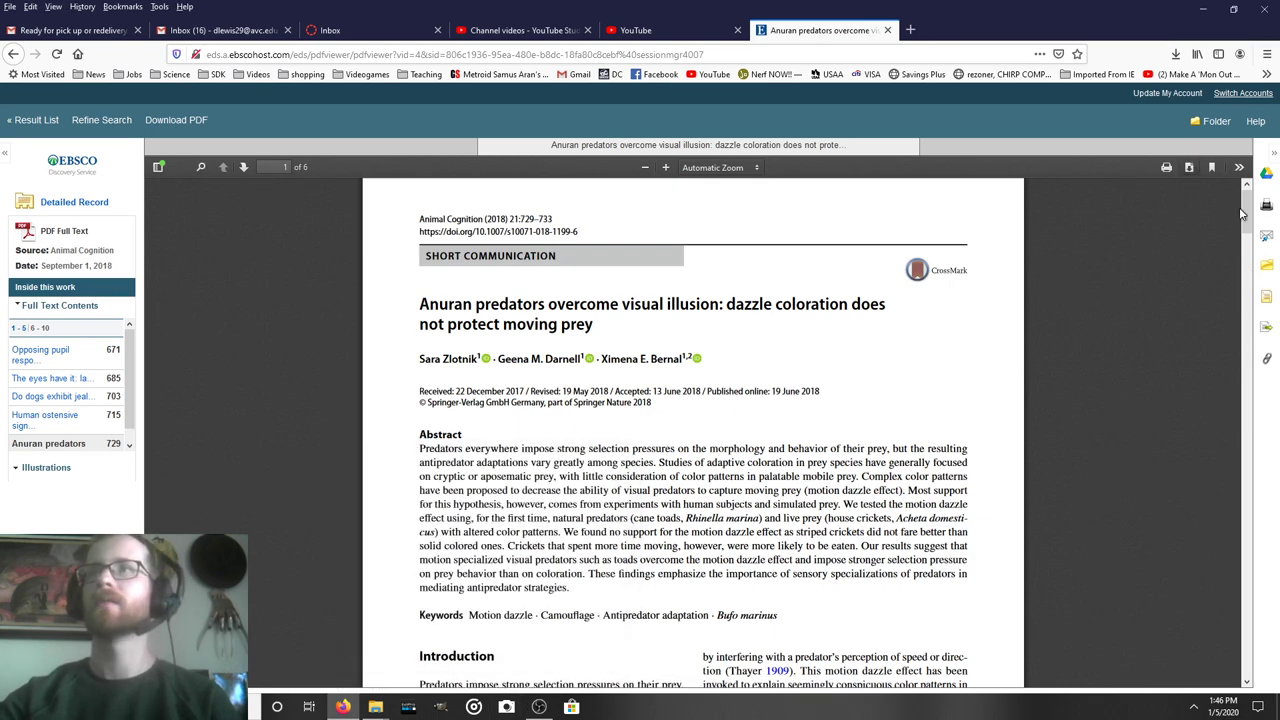
drag(1246, 212, 1243, 337)
scroll(1243, 337, up, 15)
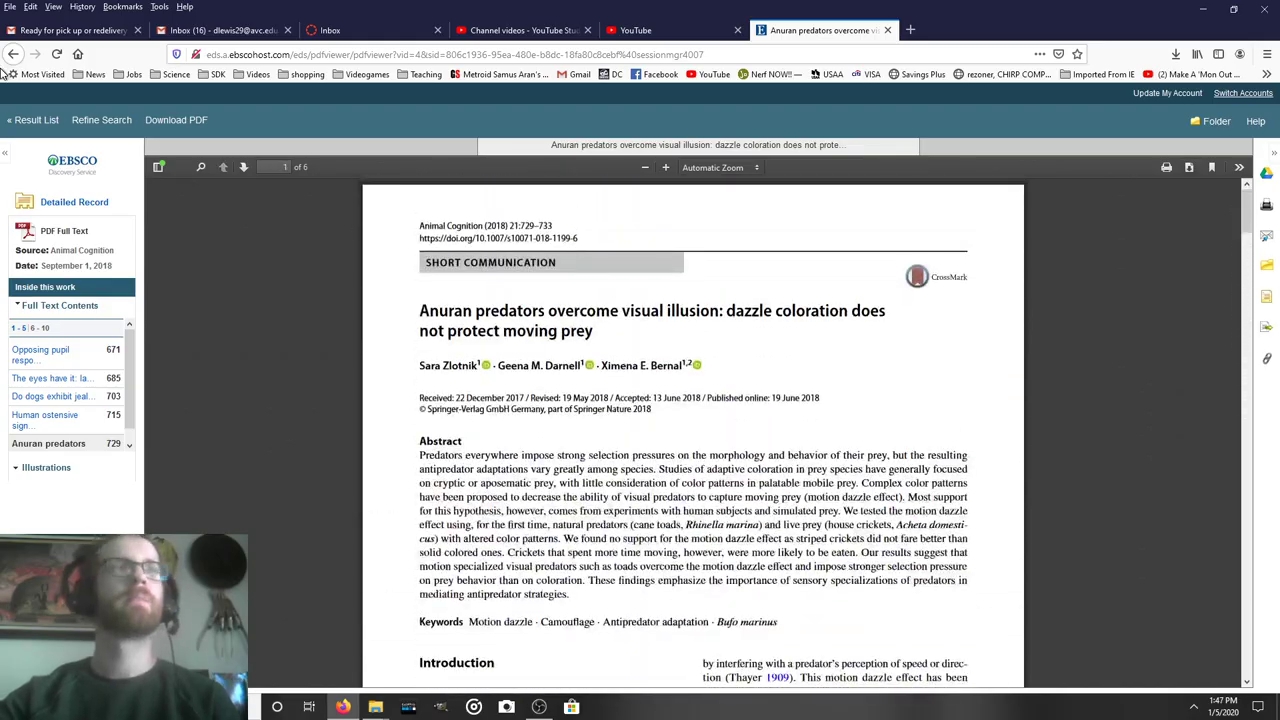
Step: Return to the record of the Müller-Lyer illusion in dogs article and display its citation formats down to the APA reference
click(13, 54)
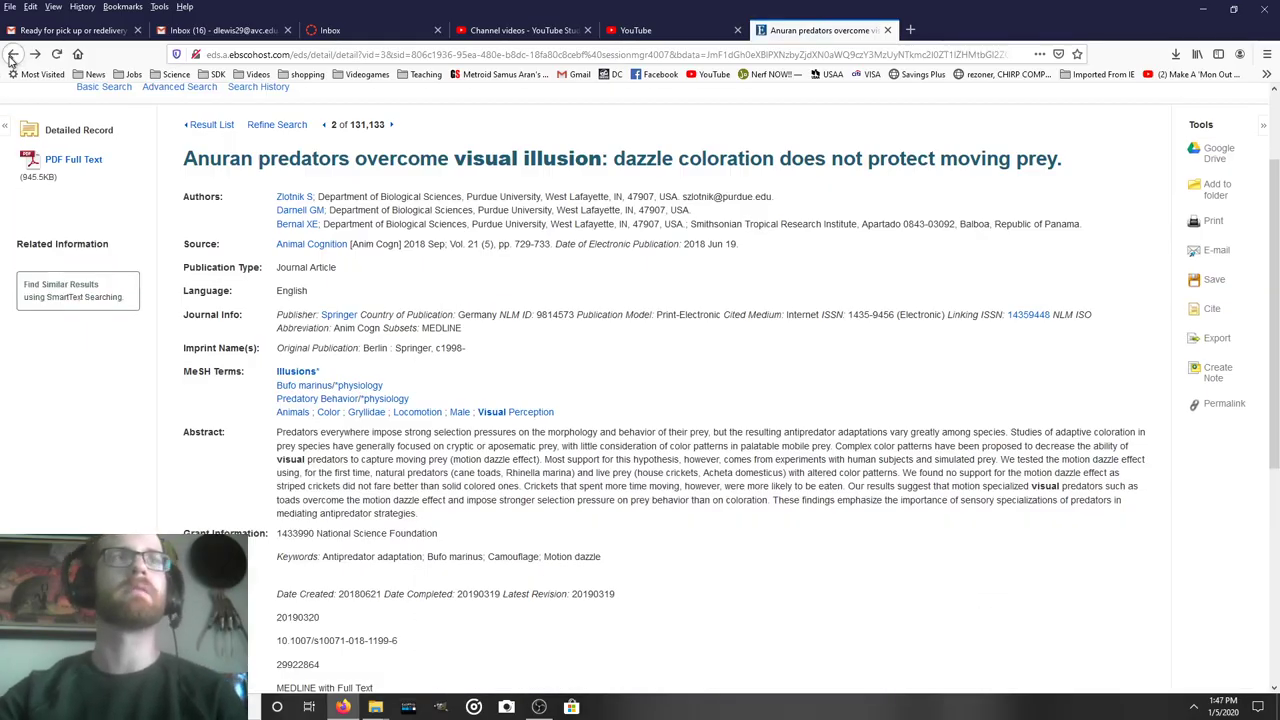
click(13, 54)
scroll(387, 300, up, 2)
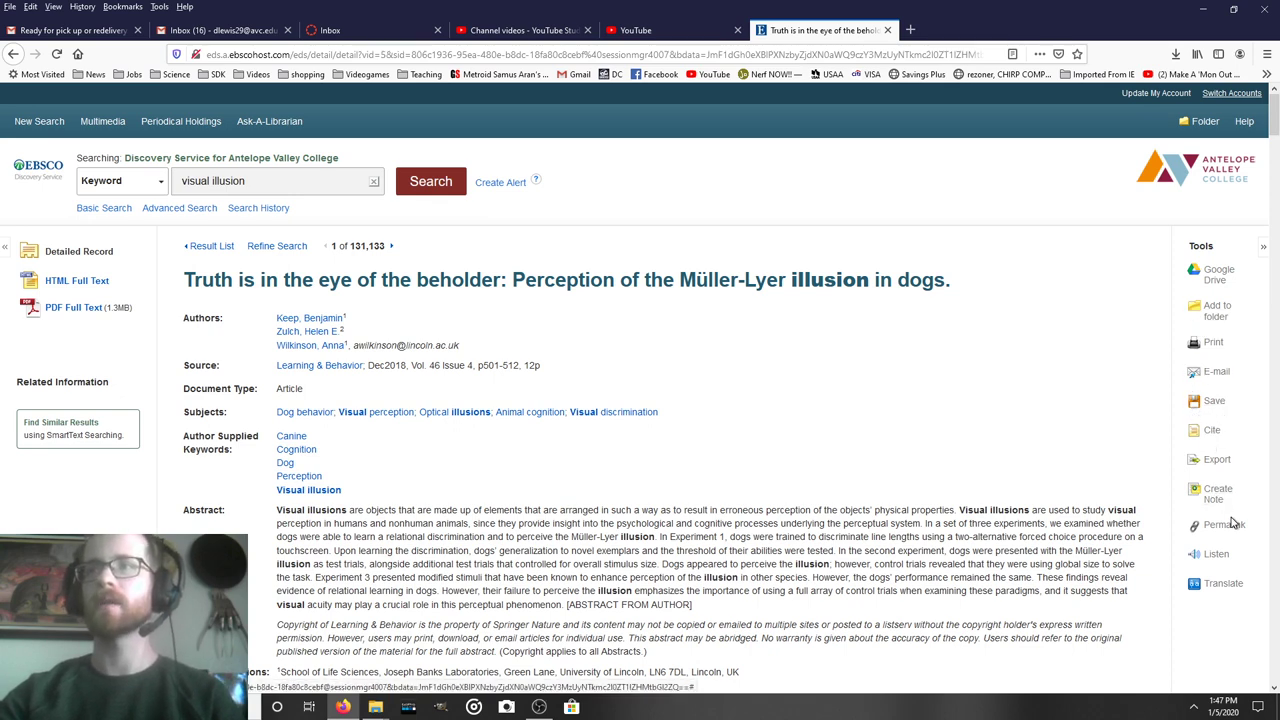
click(1208, 435)
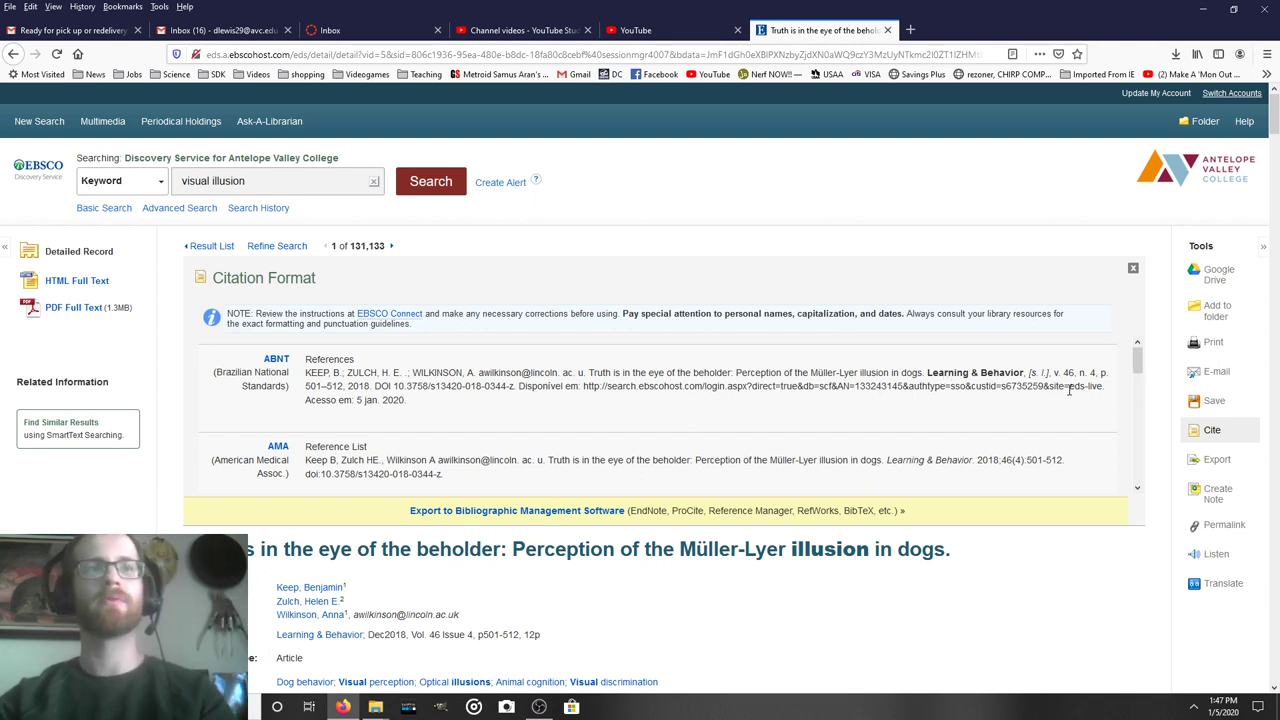
drag(1135, 370, 1136, 388)
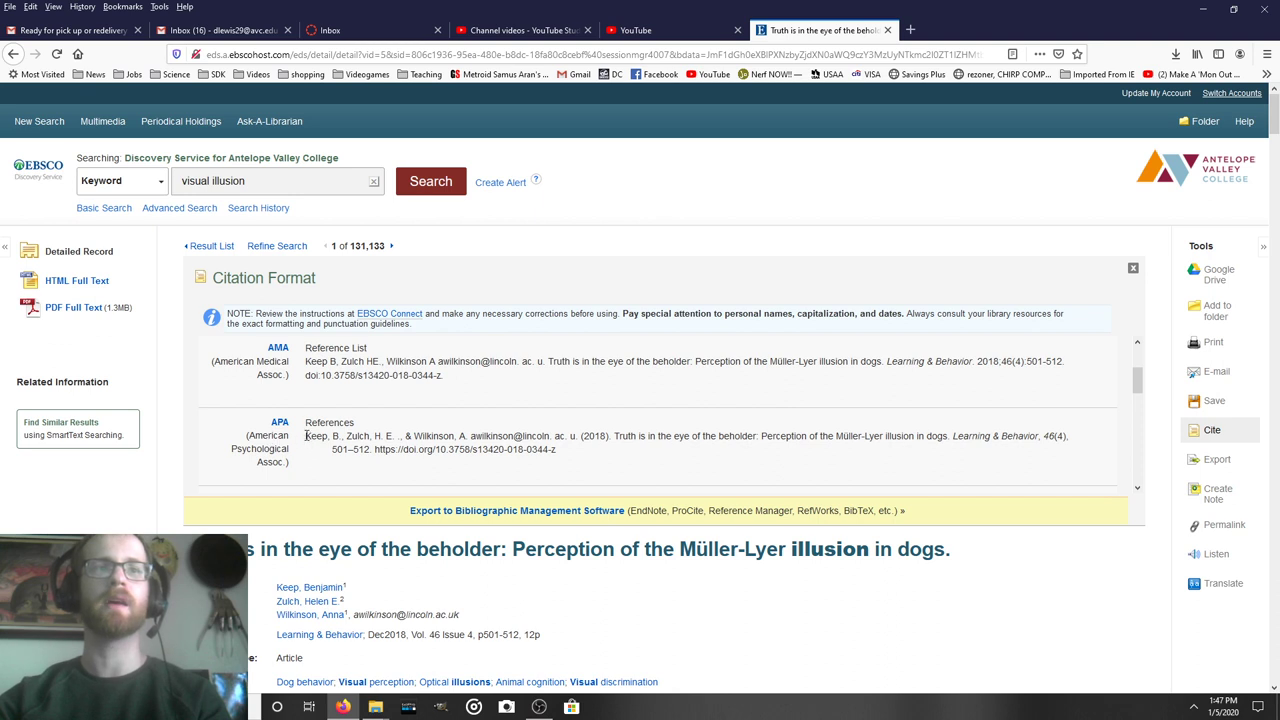
Step: Highlight the dog article's full APA reference, and single out the stray e-mail address within it
drag(309, 437, 563, 451)
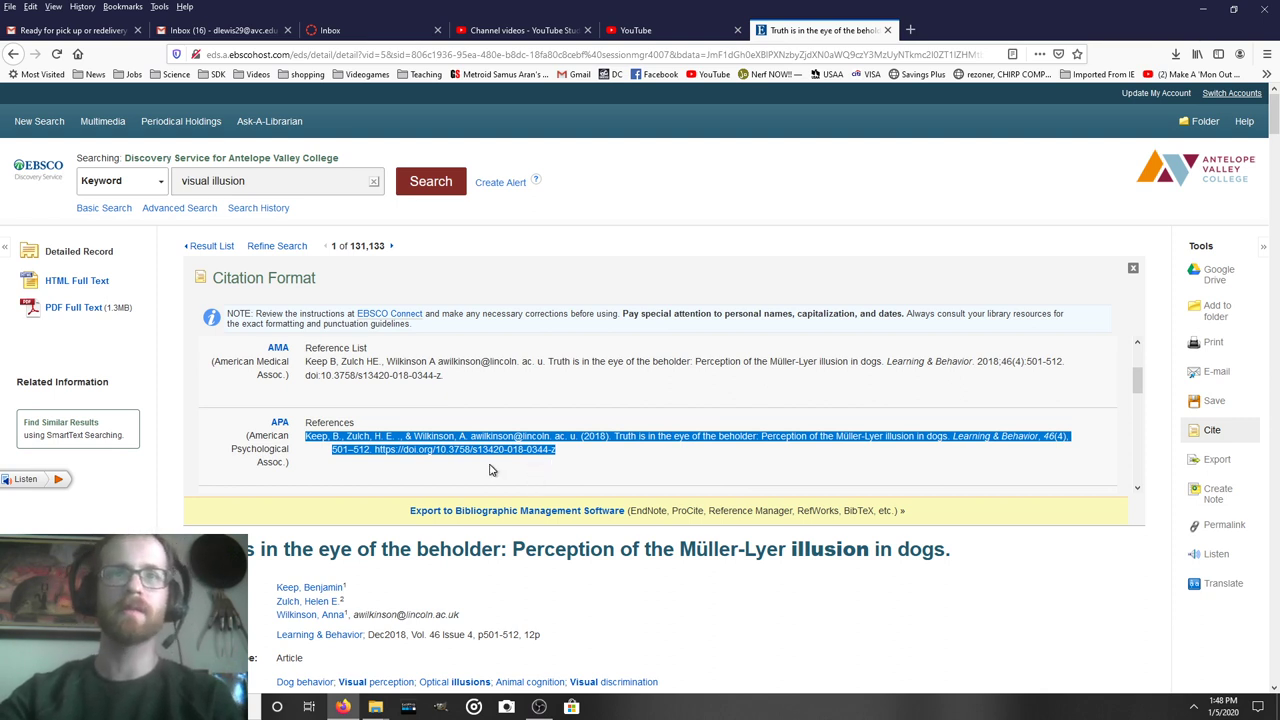
click(591, 454)
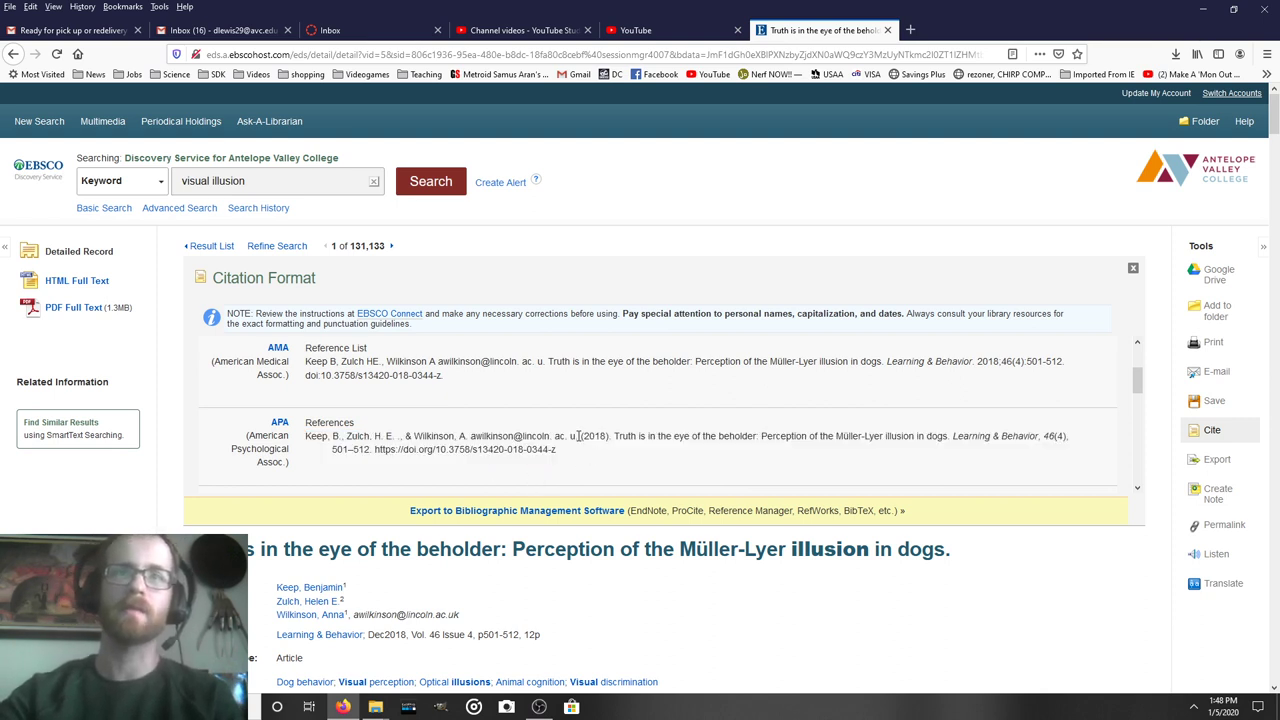
drag(580, 436, 477, 443)
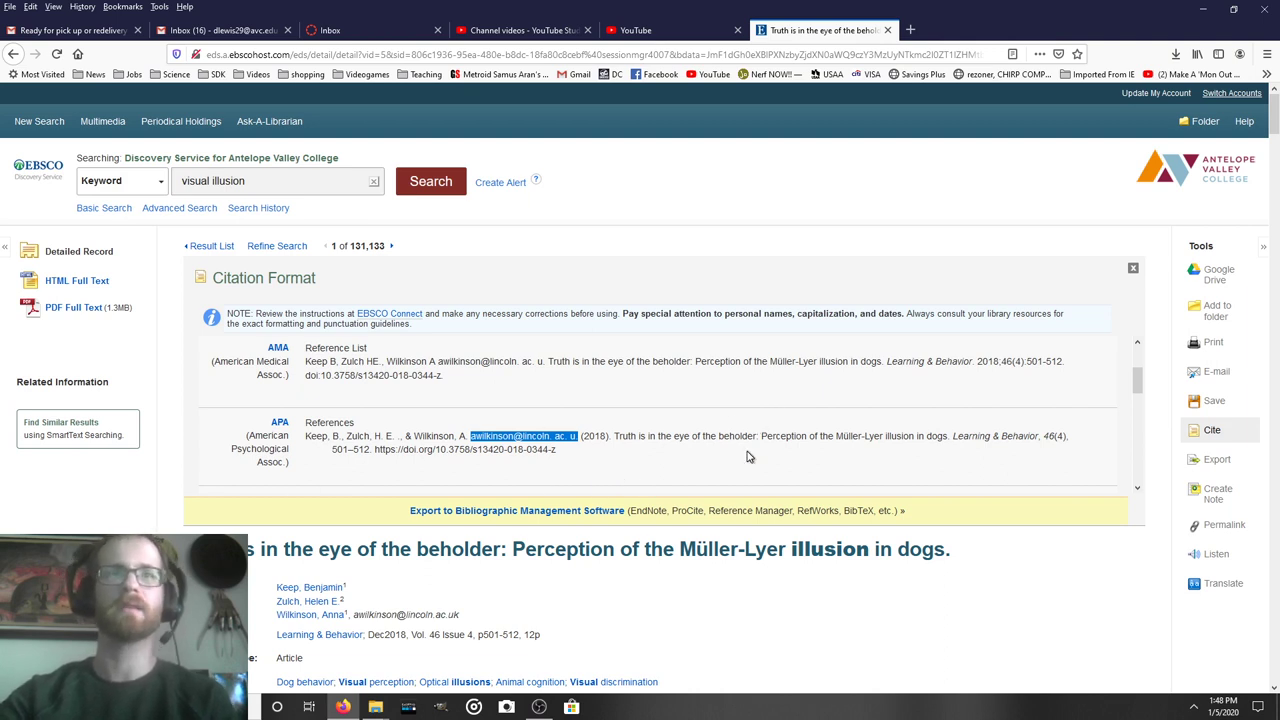
Step: Look over the dog article's other citation styles, including Chicago/Turabian and Harvard, and go back to the APA entry
scroll(645, 440, down, 5)
scroll(624, 420, down, 1)
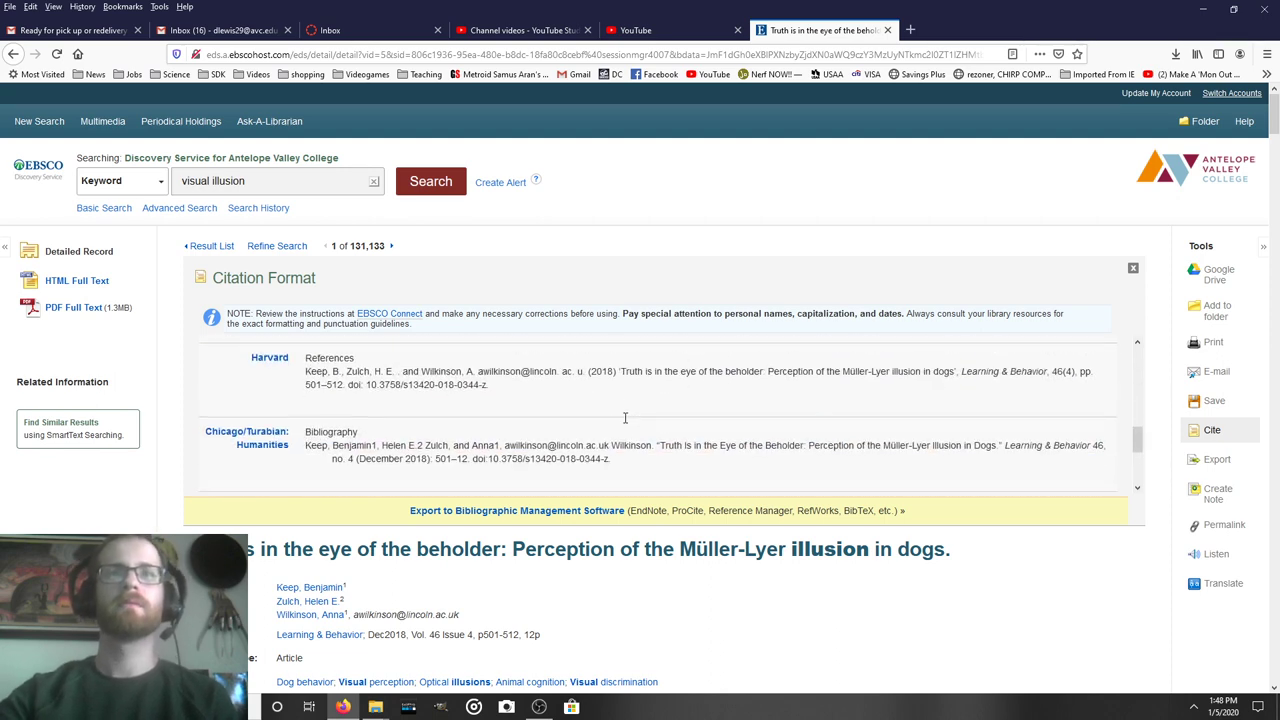
scroll(630, 423, up, 3)
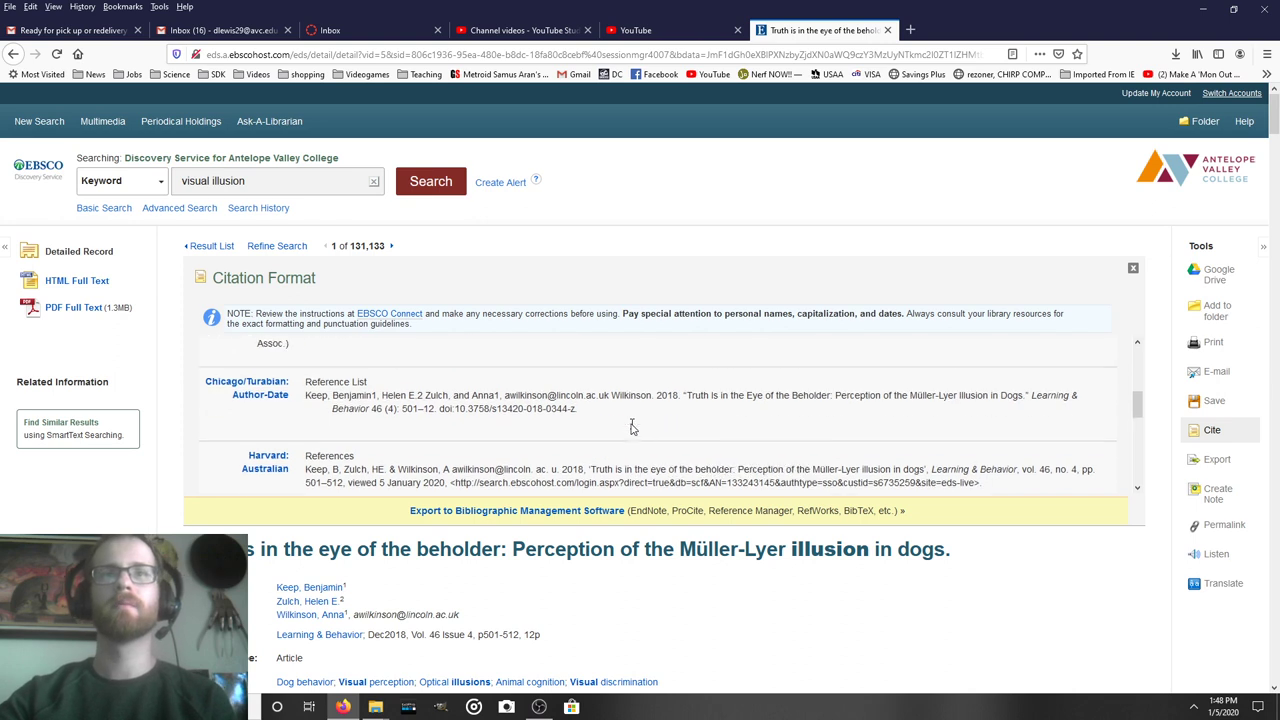
scroll(631, 426, up, 2)
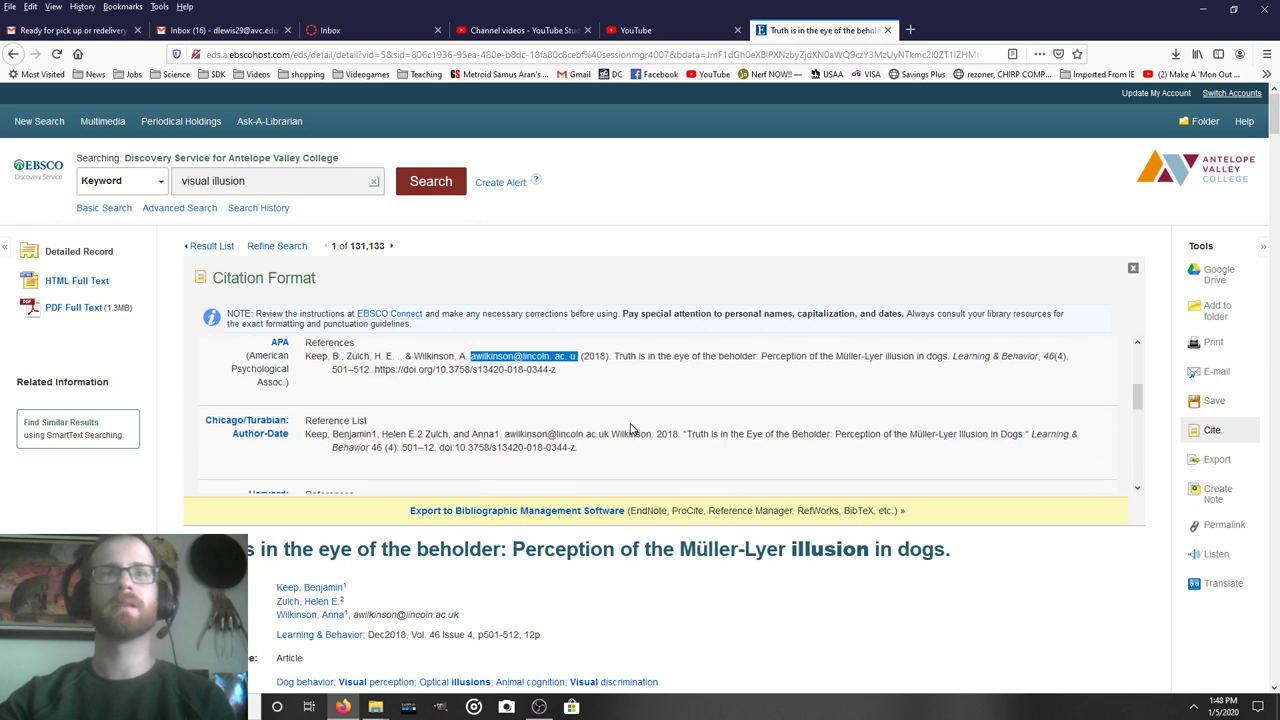
Step: Open the advanced search from the result list and set the first row's field to TI Title and the second row's to AU Author
click(12, 54)
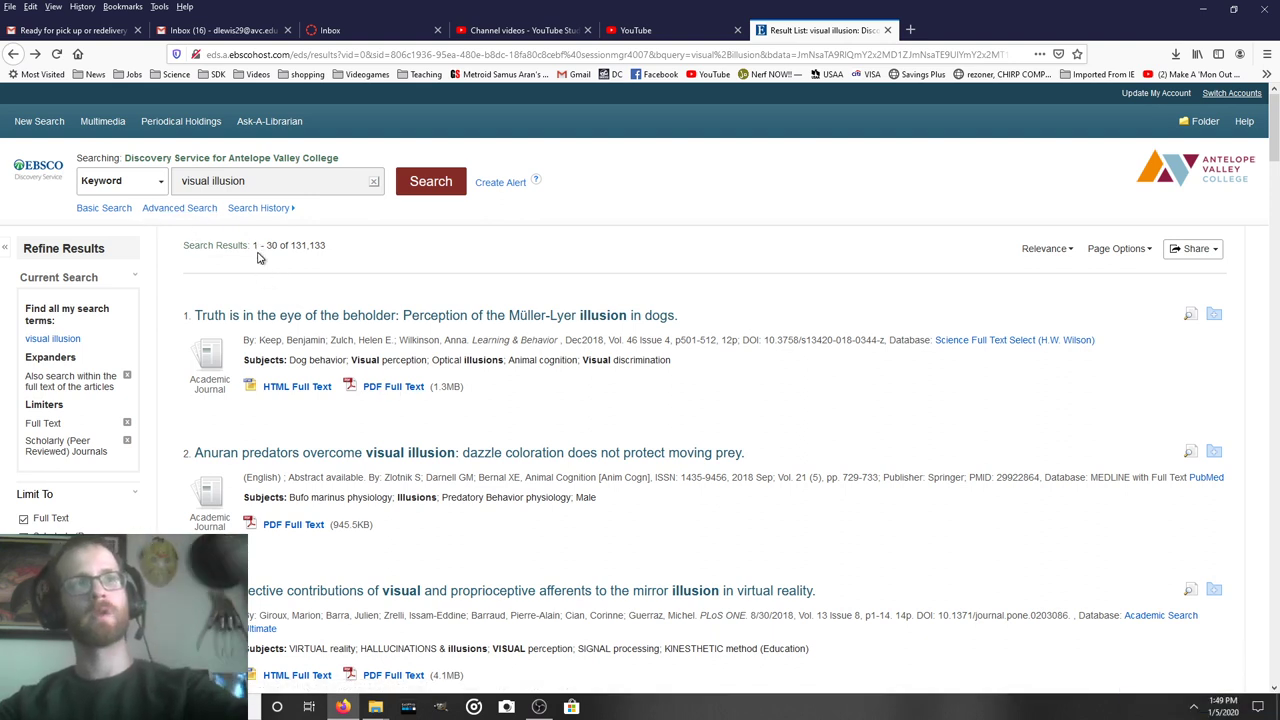
click(194, 211)
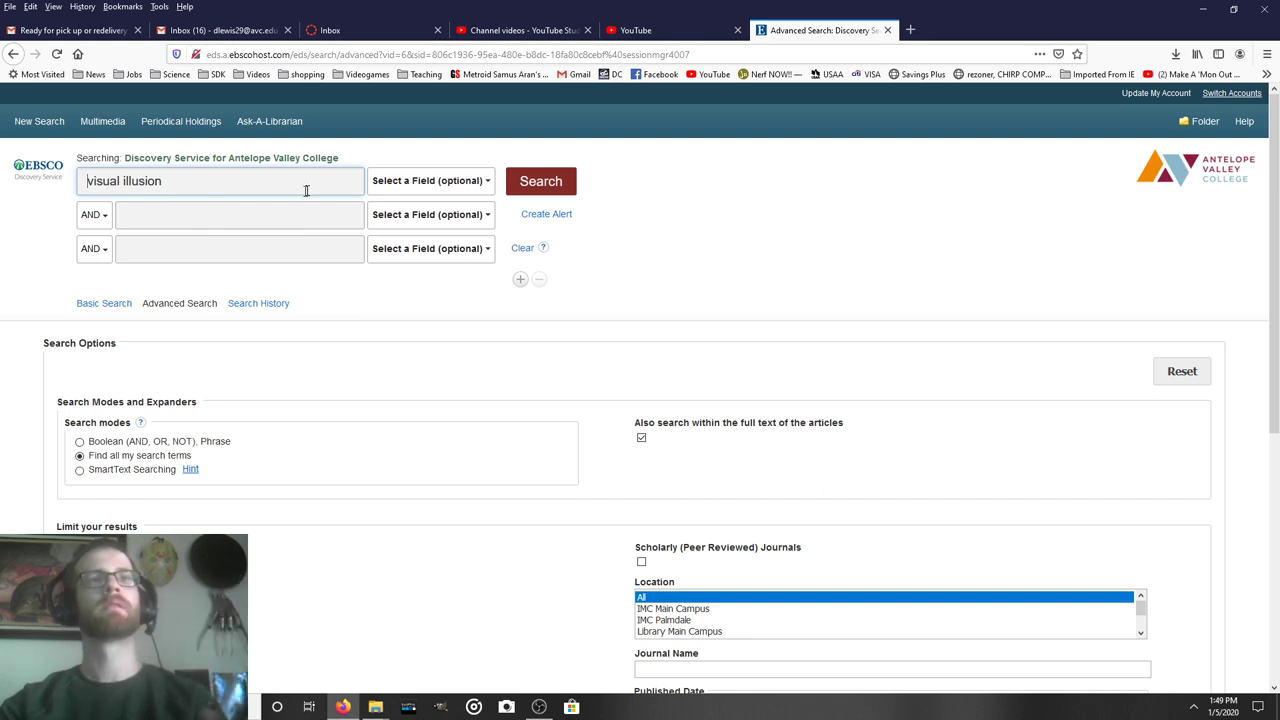
click(401, 192)
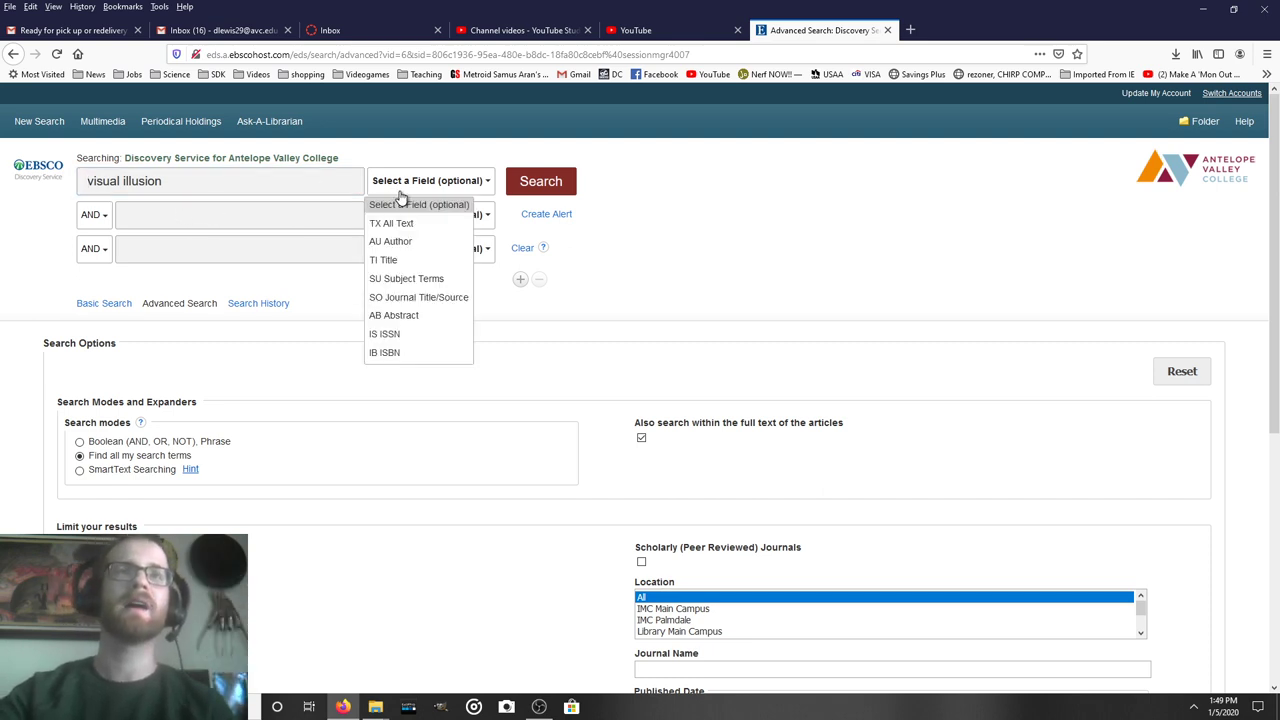
click(388, 260)
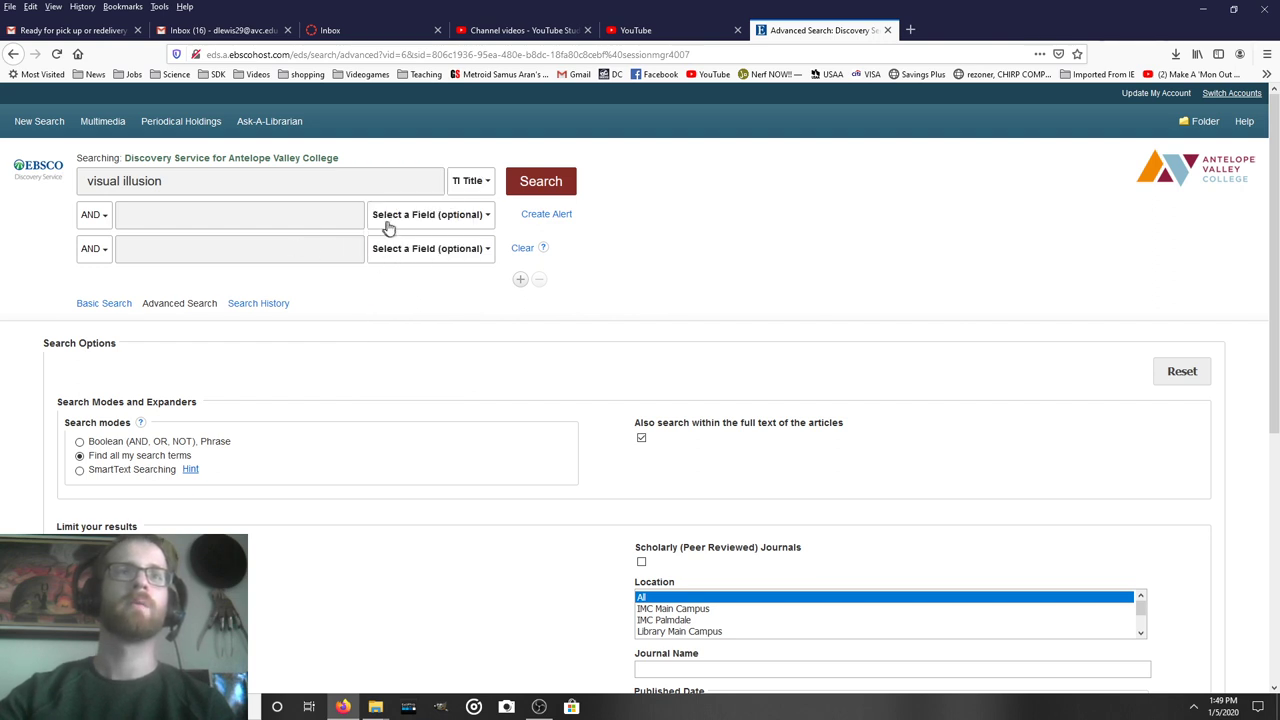
click(393, 225)
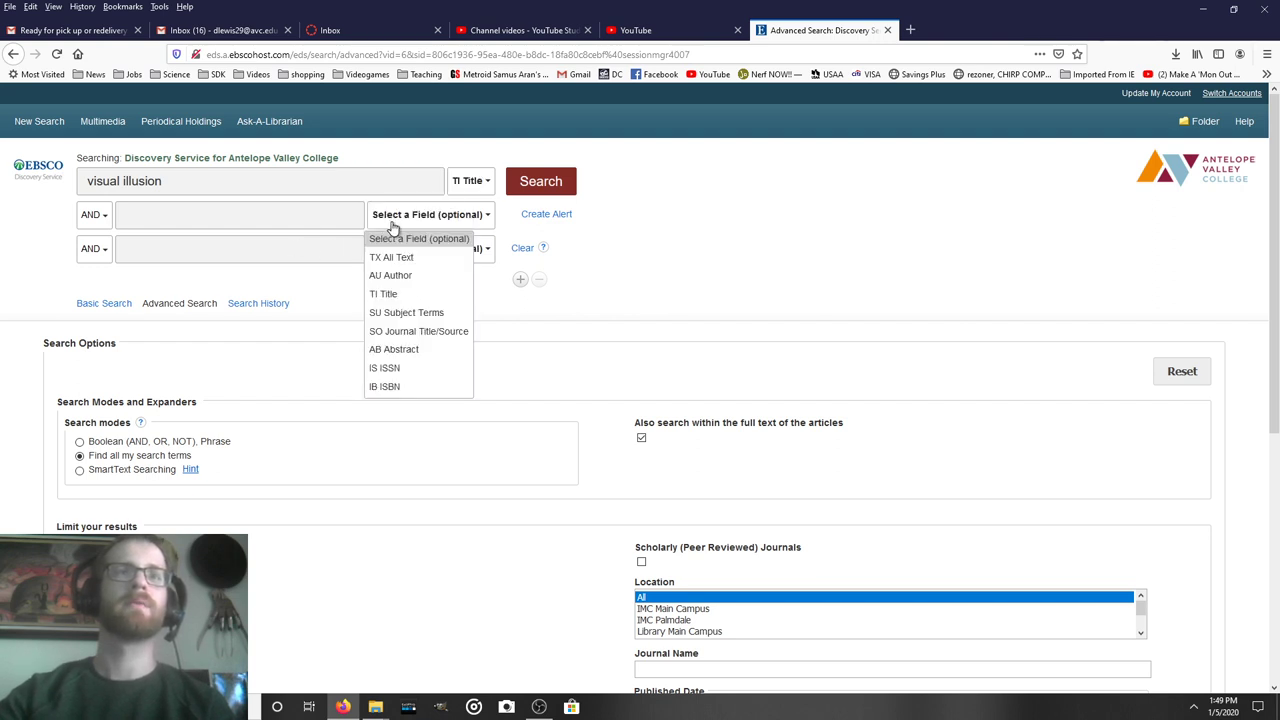
click(390, 275)
click(208, 215)
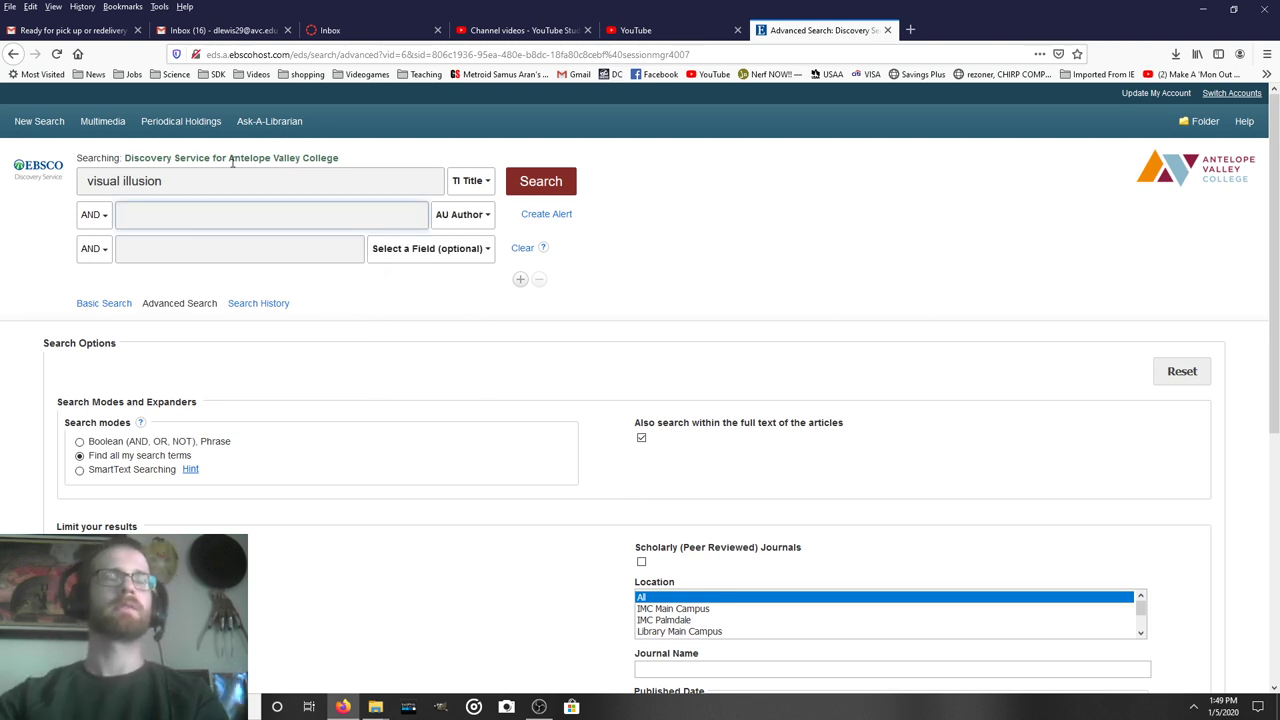
Step: Replace the title search term with "visual"
triple_click(170, 185)
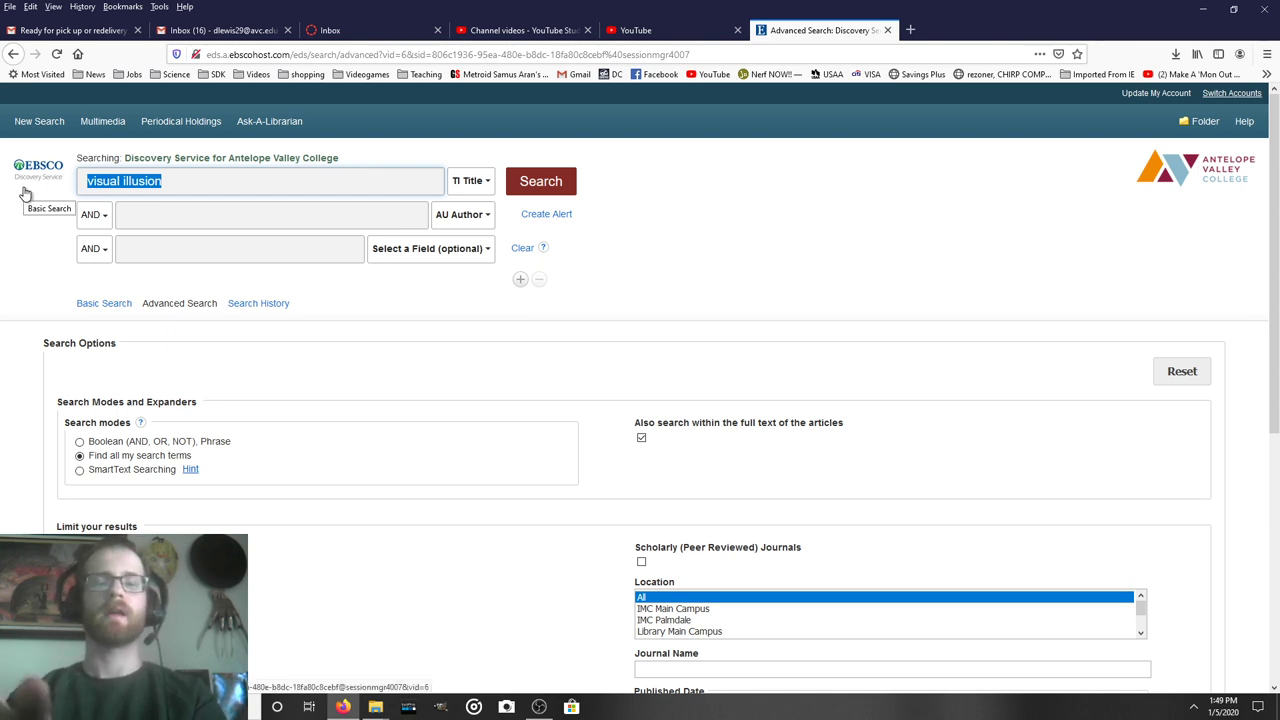
text(vis)
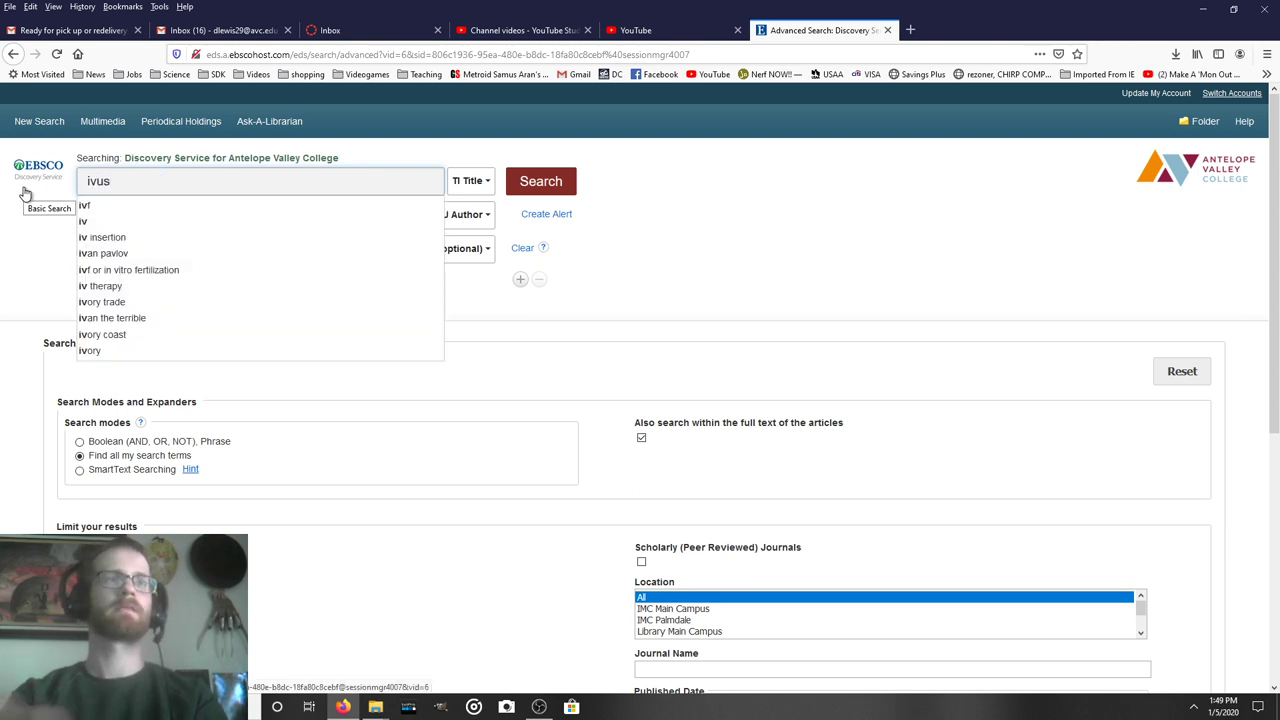
key(BackSpace)
key(BackSpace)
key(BackSpace)
text(visual)
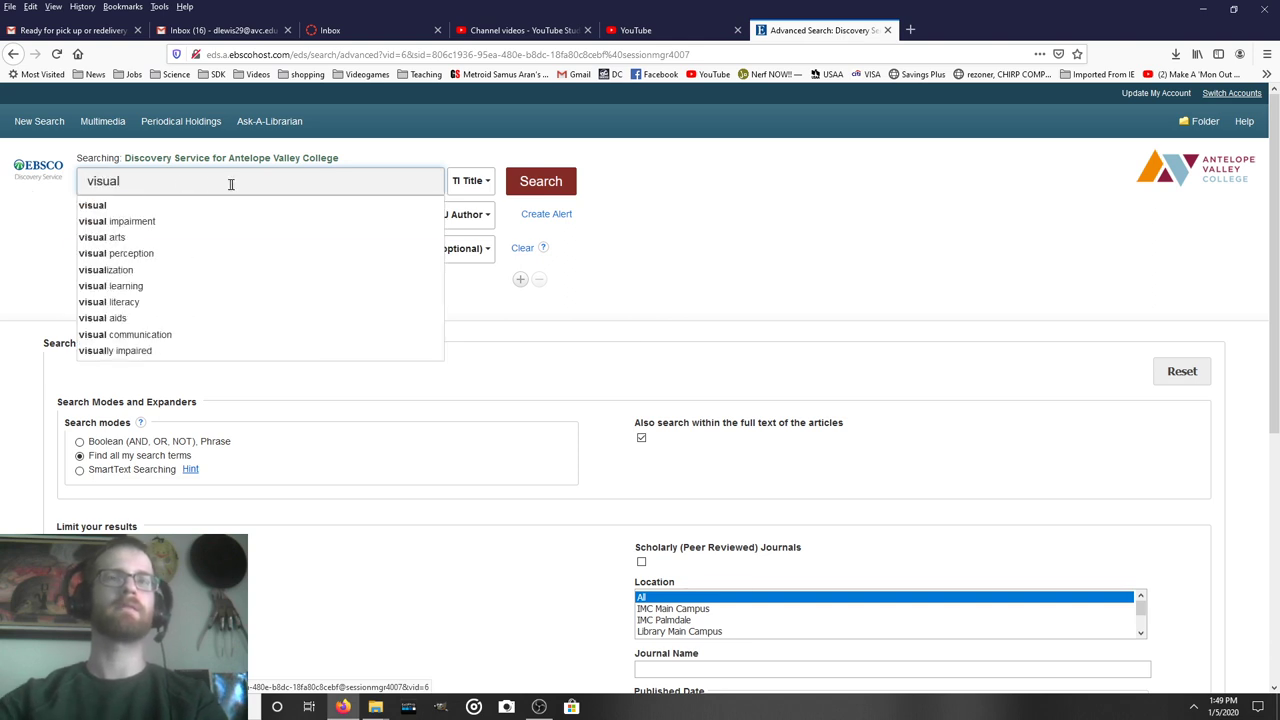
click(690, 300)
Step: Enter the author's surname in the AU Author row and run the advanced search
click(283, 219)
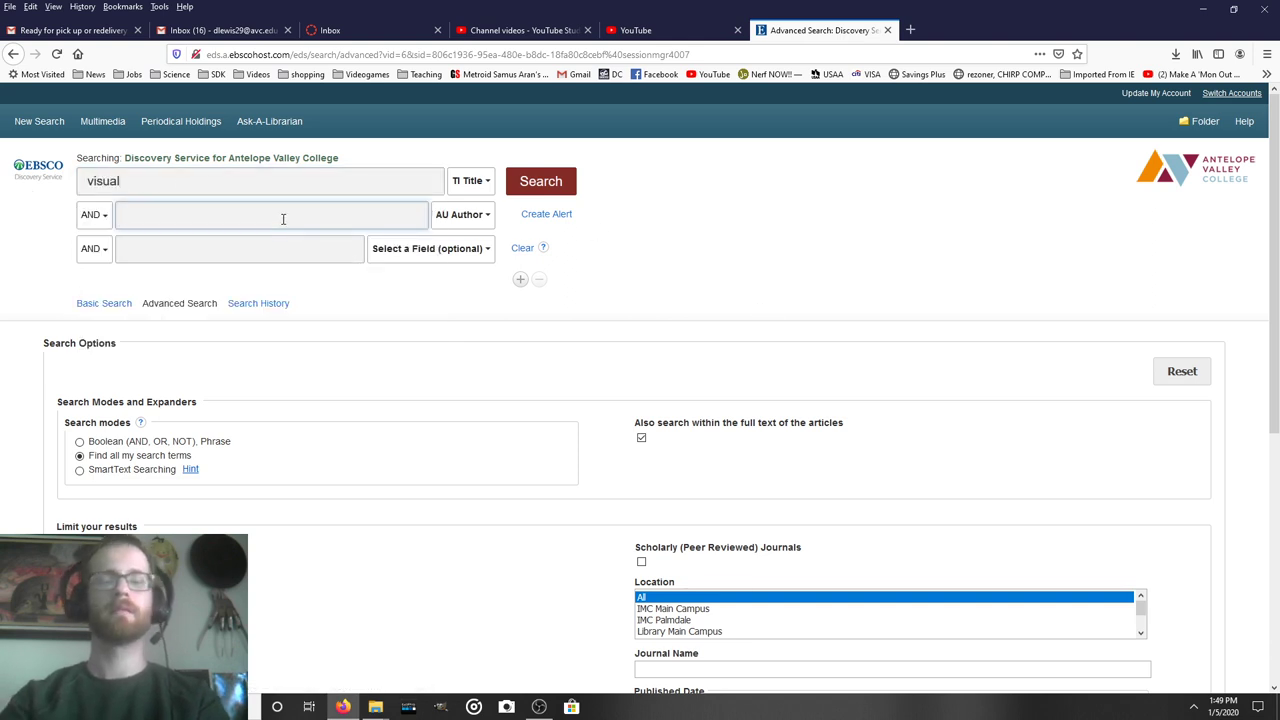
text(lewis)
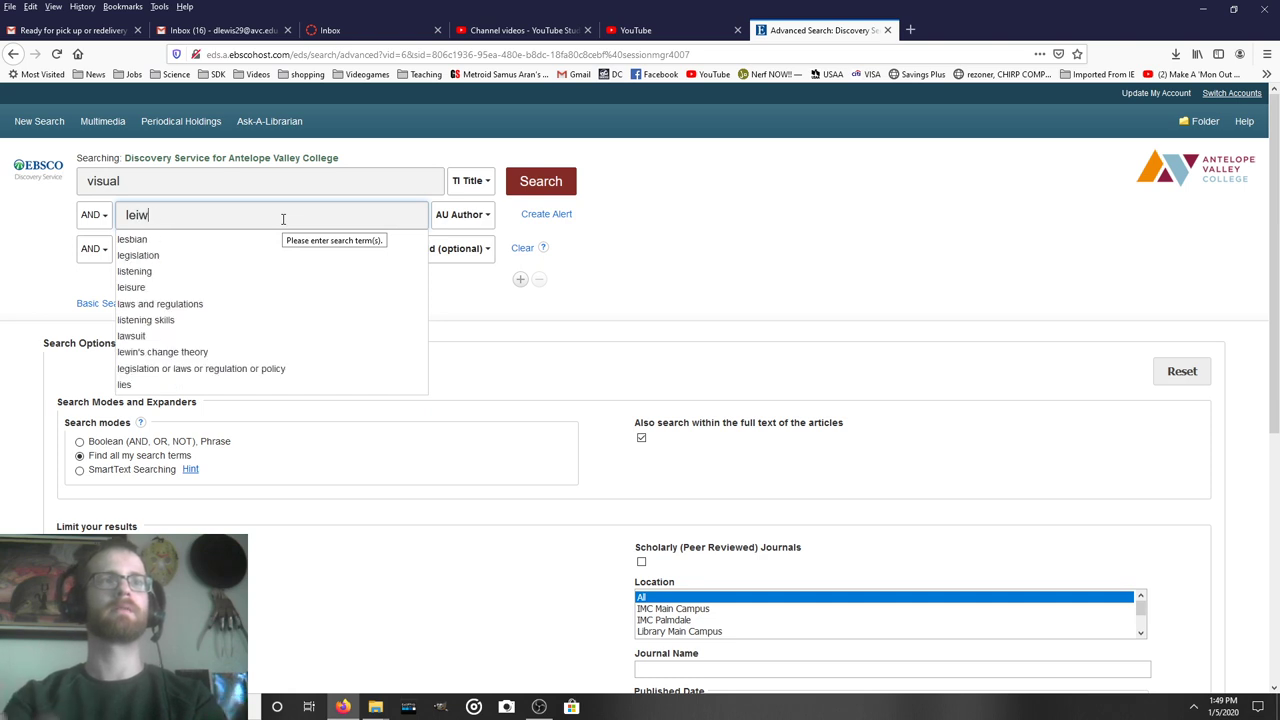
click(688, 232)
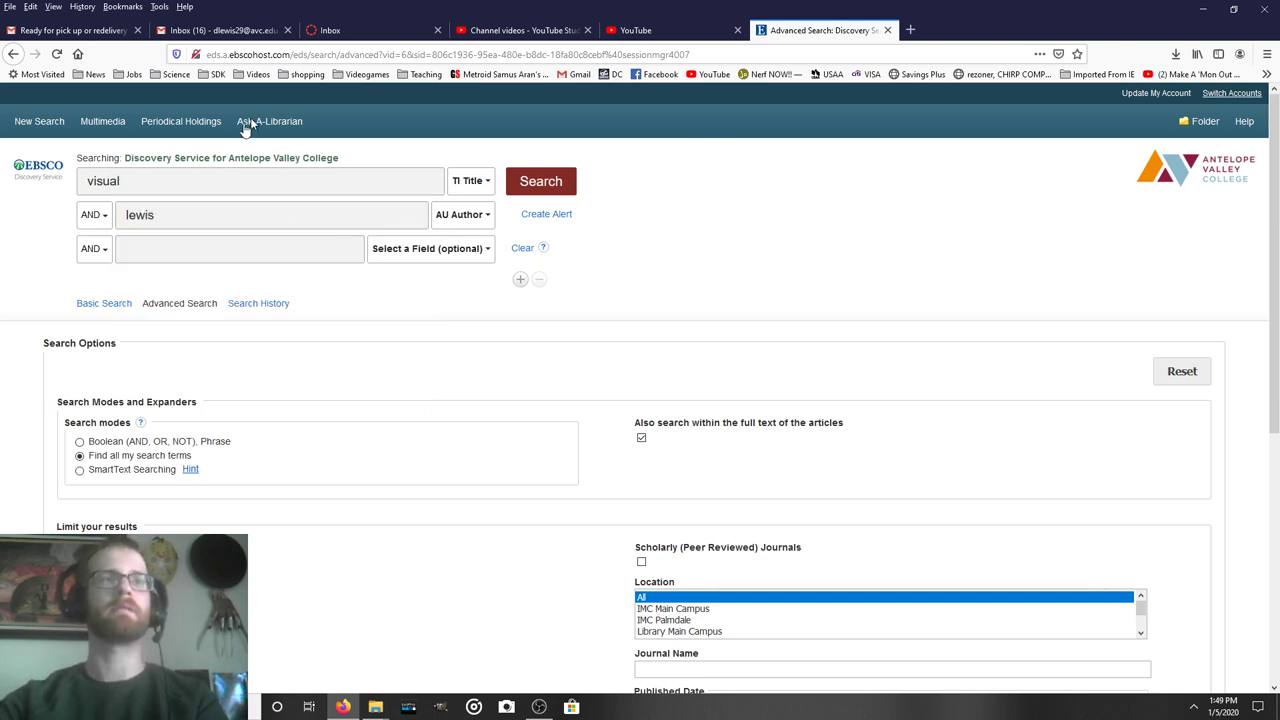
click(566, 181)
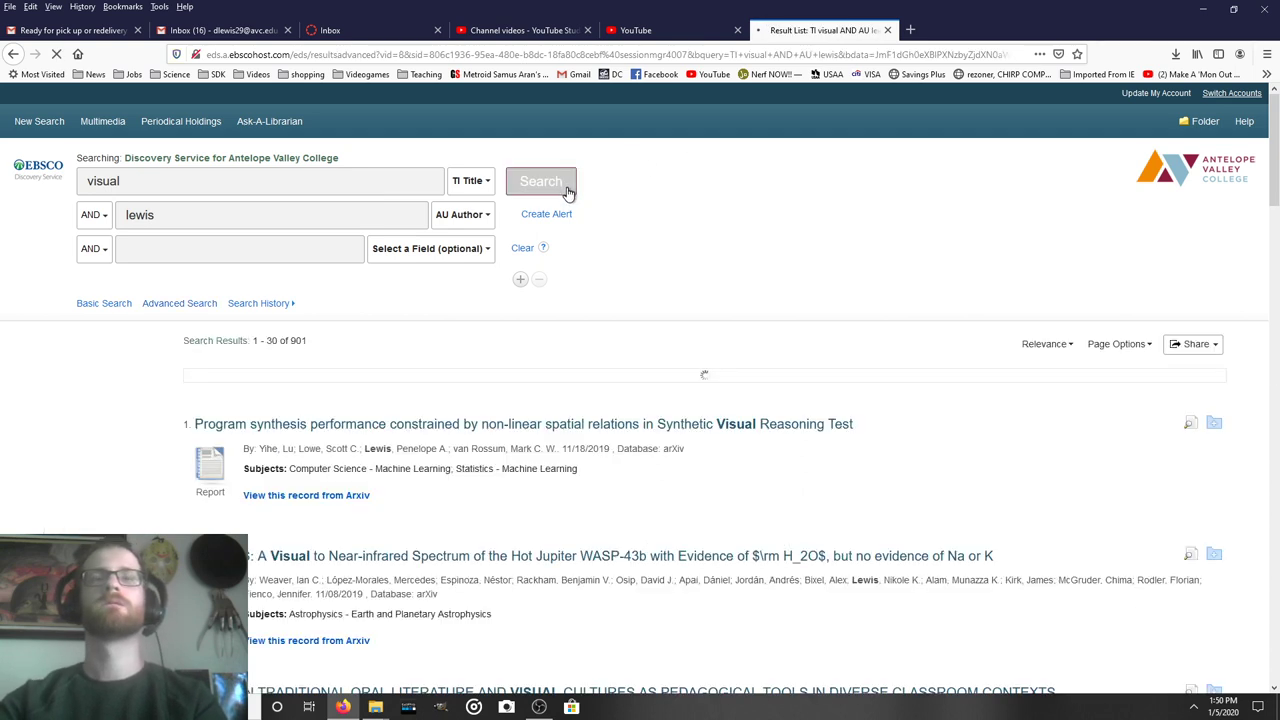
Step: Look through the first results of the combined title and author search
scroll(727, 252, down, 2)
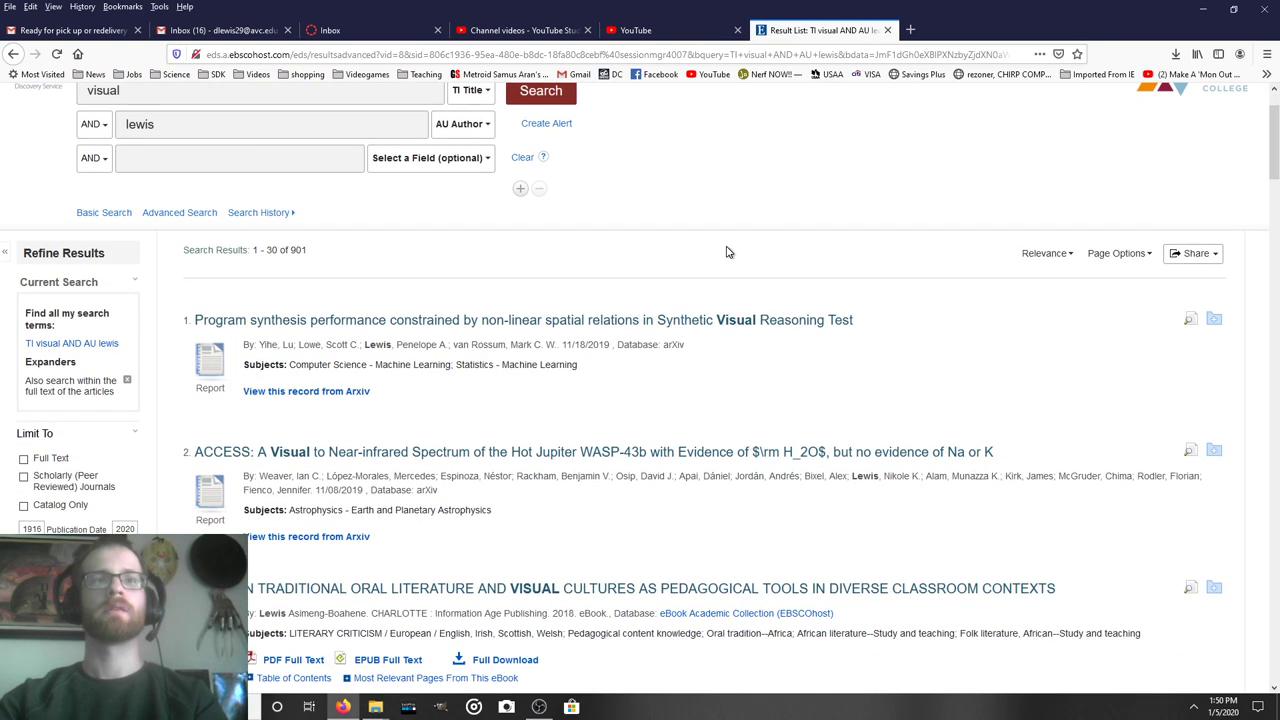
scroll(727, 252, down, 2)
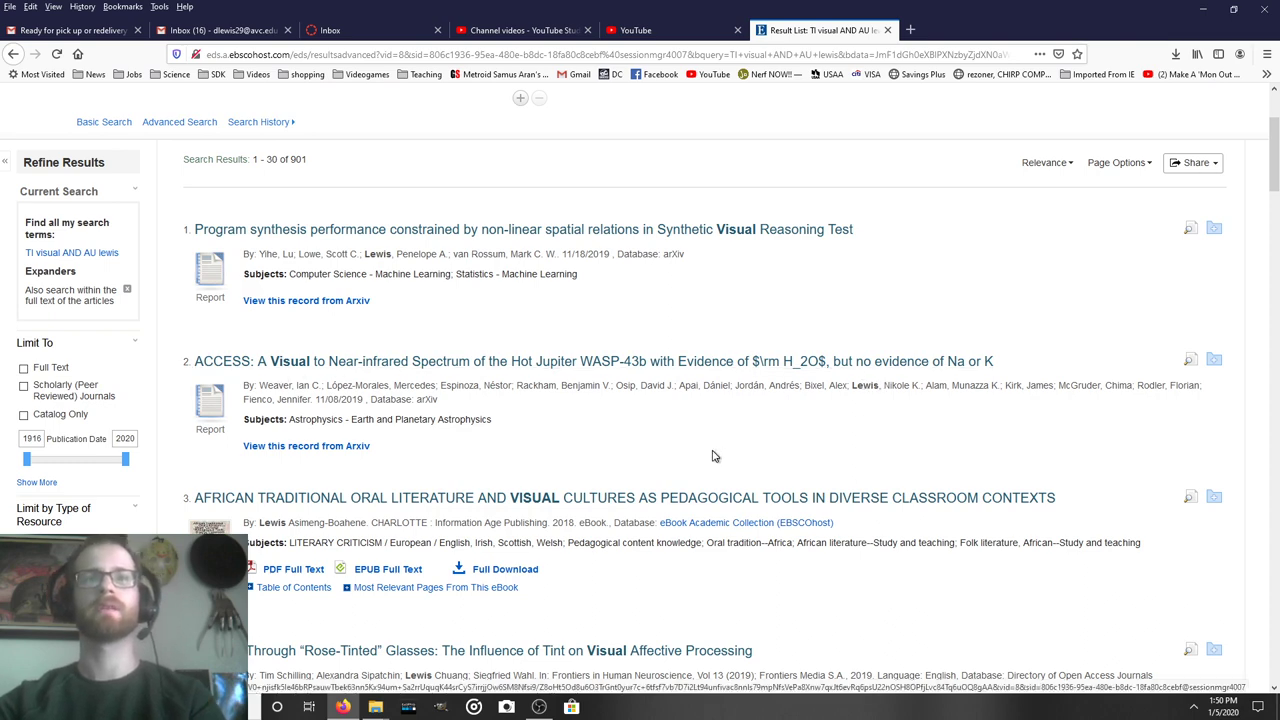
scroll(714, 465, up, 2)
mouse_move(1274, 160)
mouse_down()
mouse_move(1276, 662)
mouse_move(1262, 143)
mouse_up()
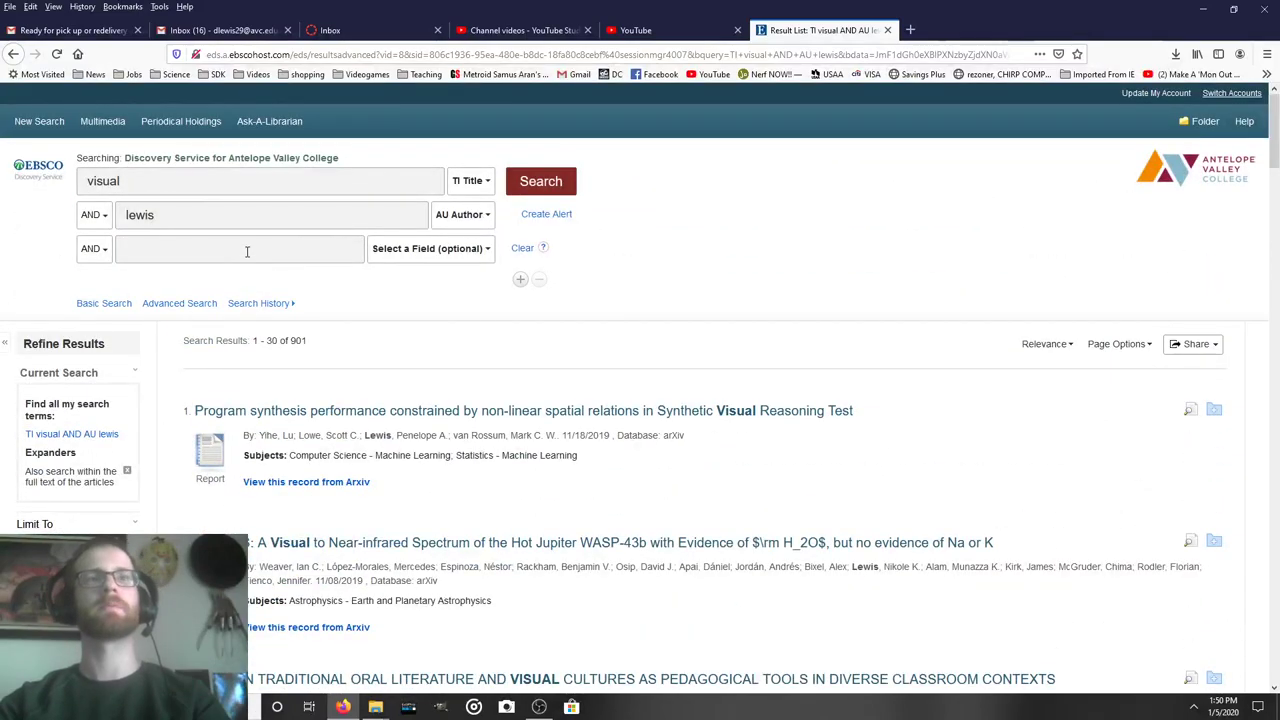
Step: Enter "synthetic" in the third search row, set that row's operator to NOT and run the advanced search
click(137, 250)
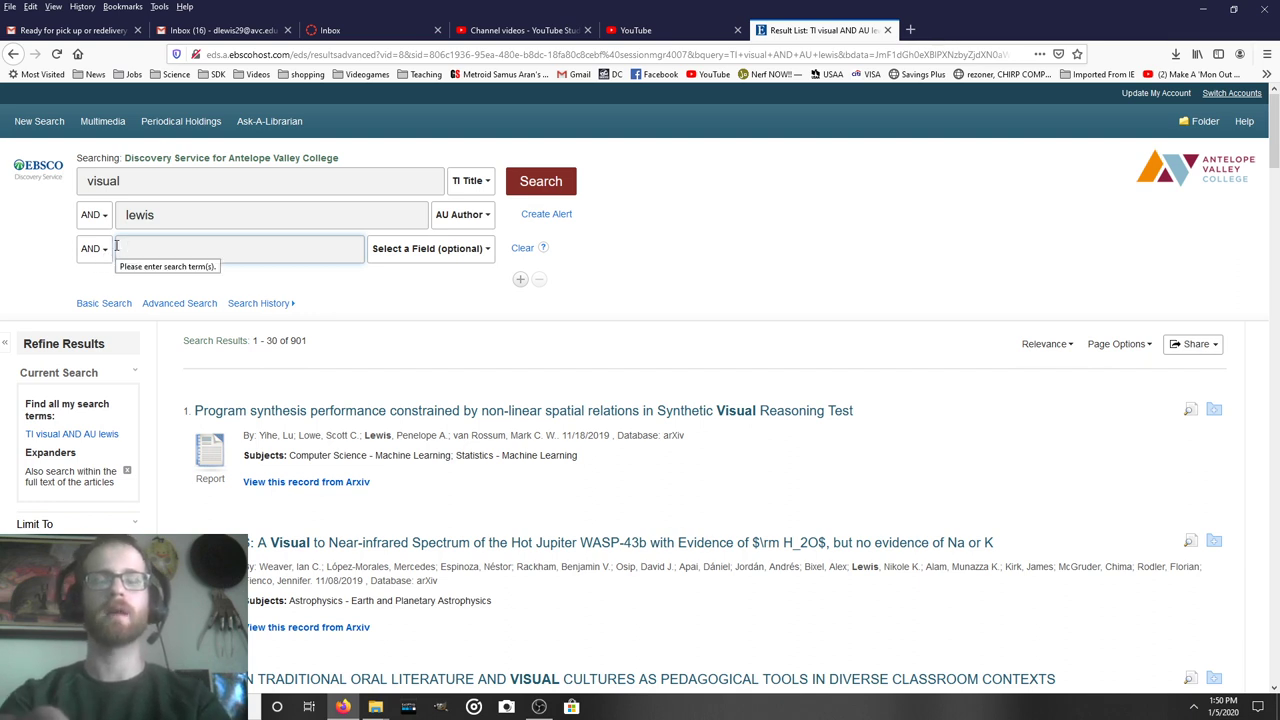
text(nthetic)
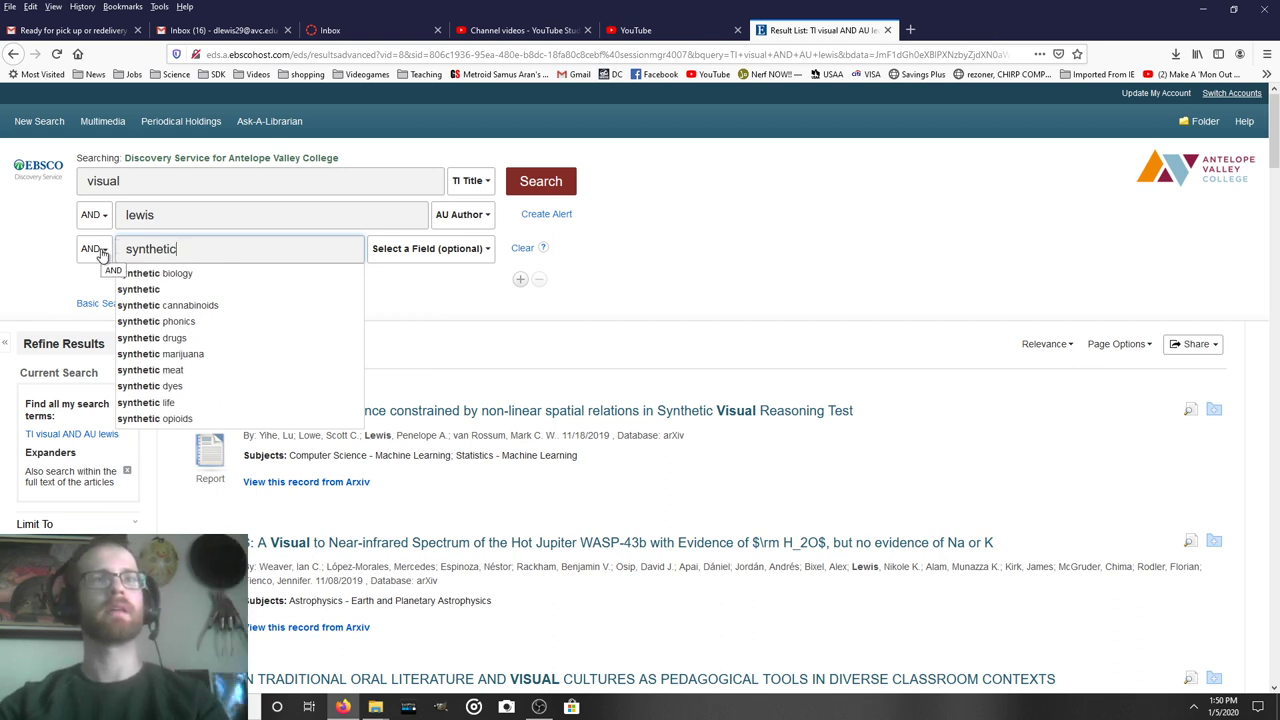
click(93, 249)
click(101, 255)
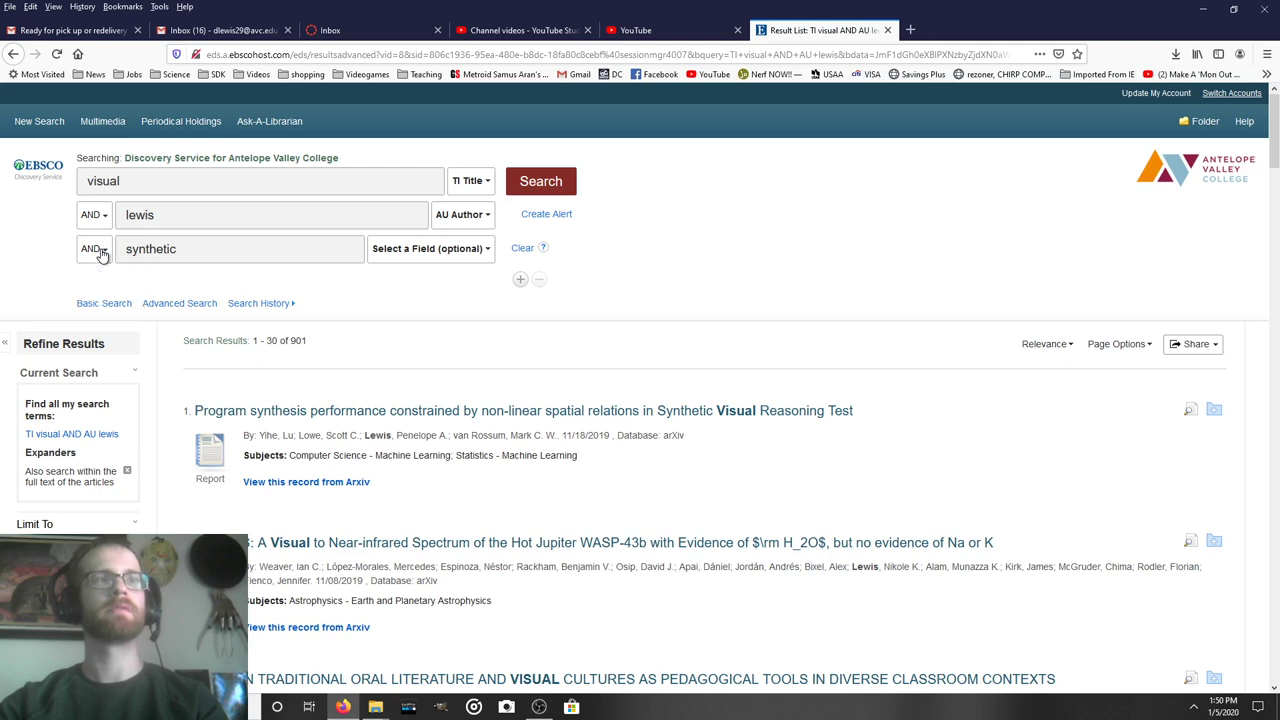
click(101, 255)
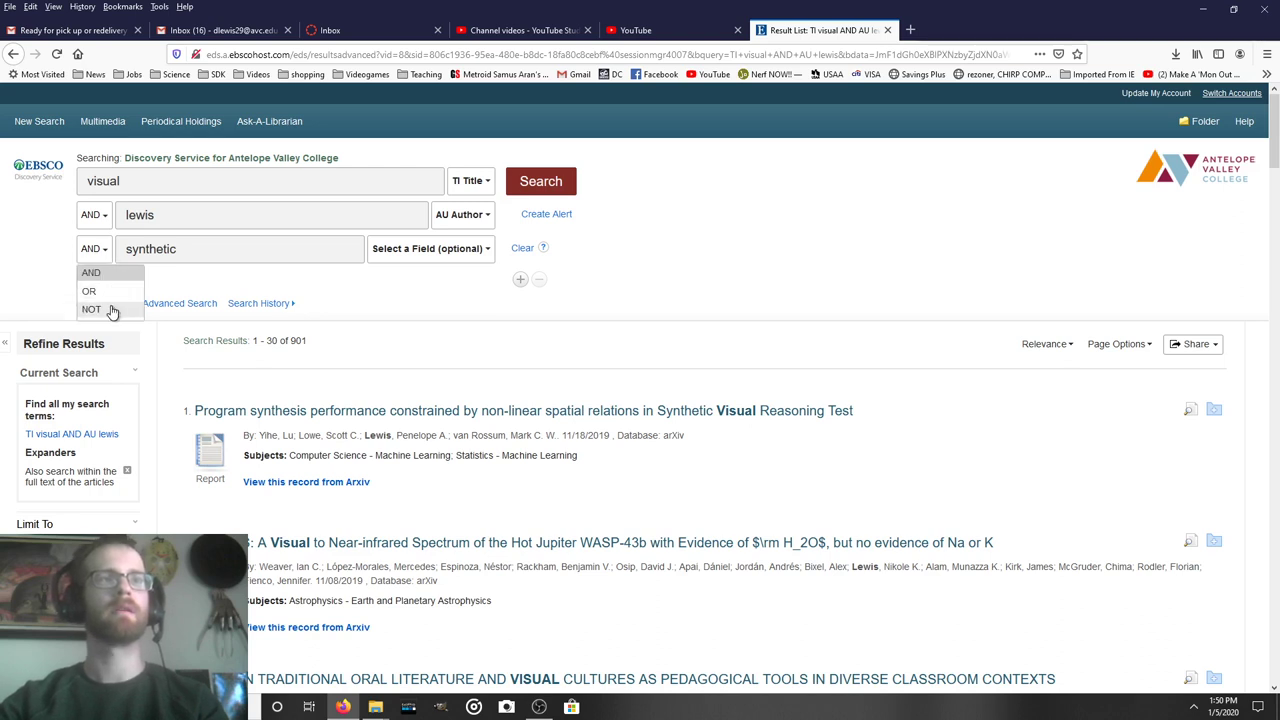
click(92, 310)
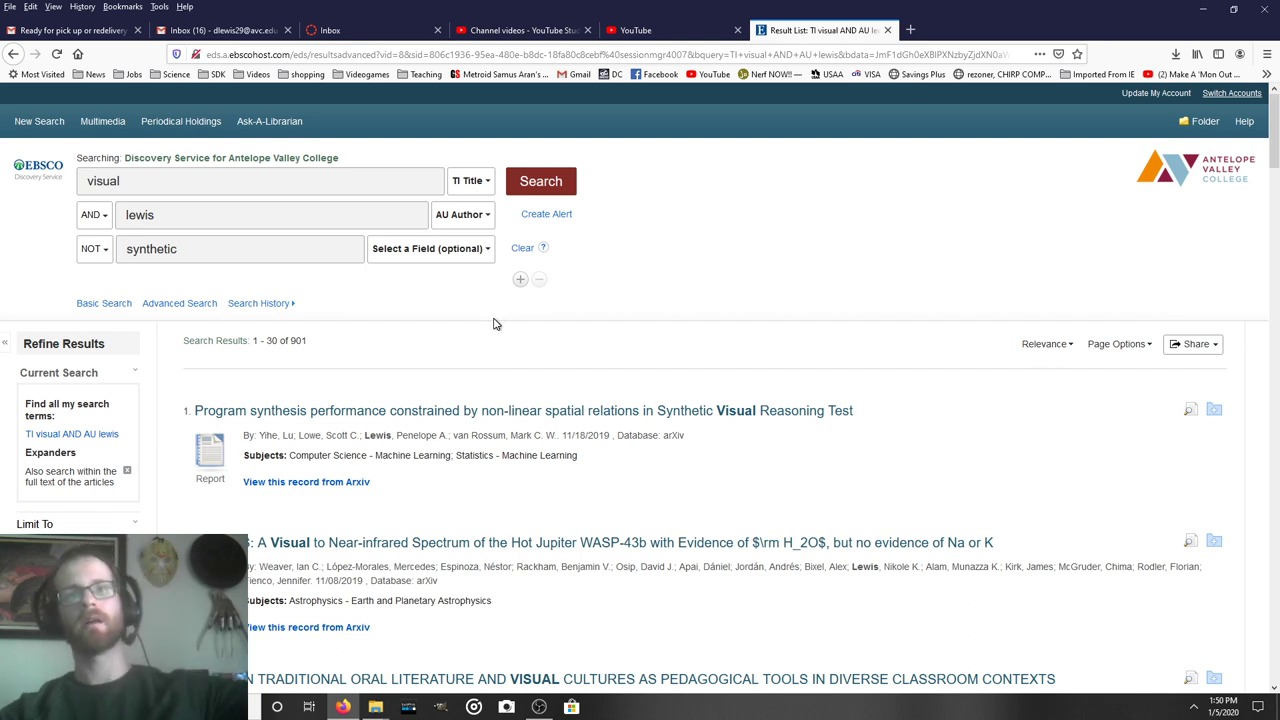
click(552, 191)
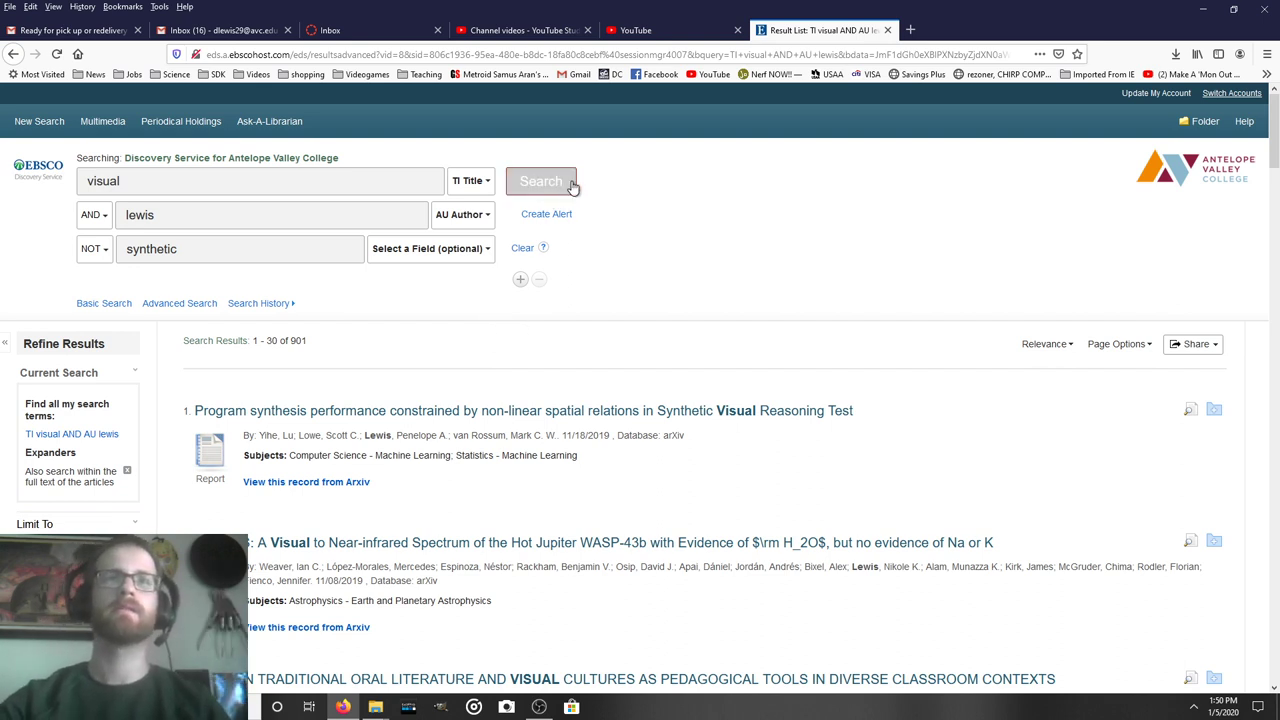
click(560, 186)
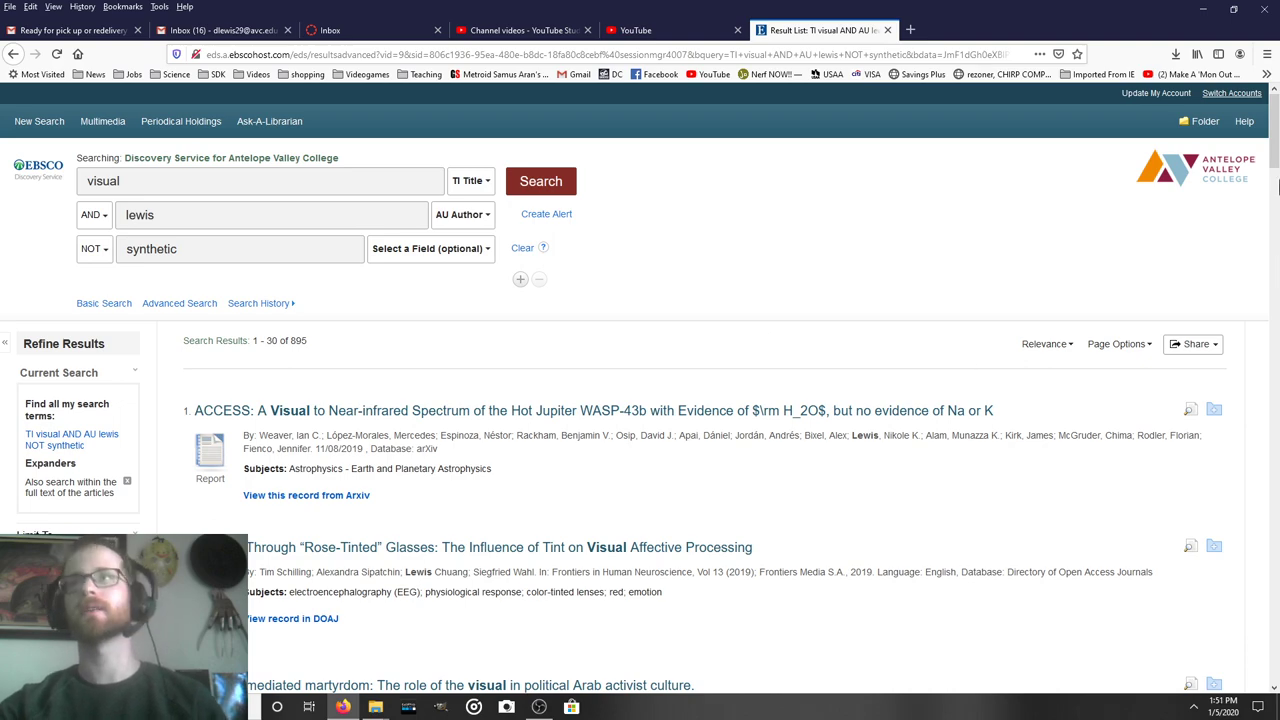
drag(1277, 174, 1276, 136)
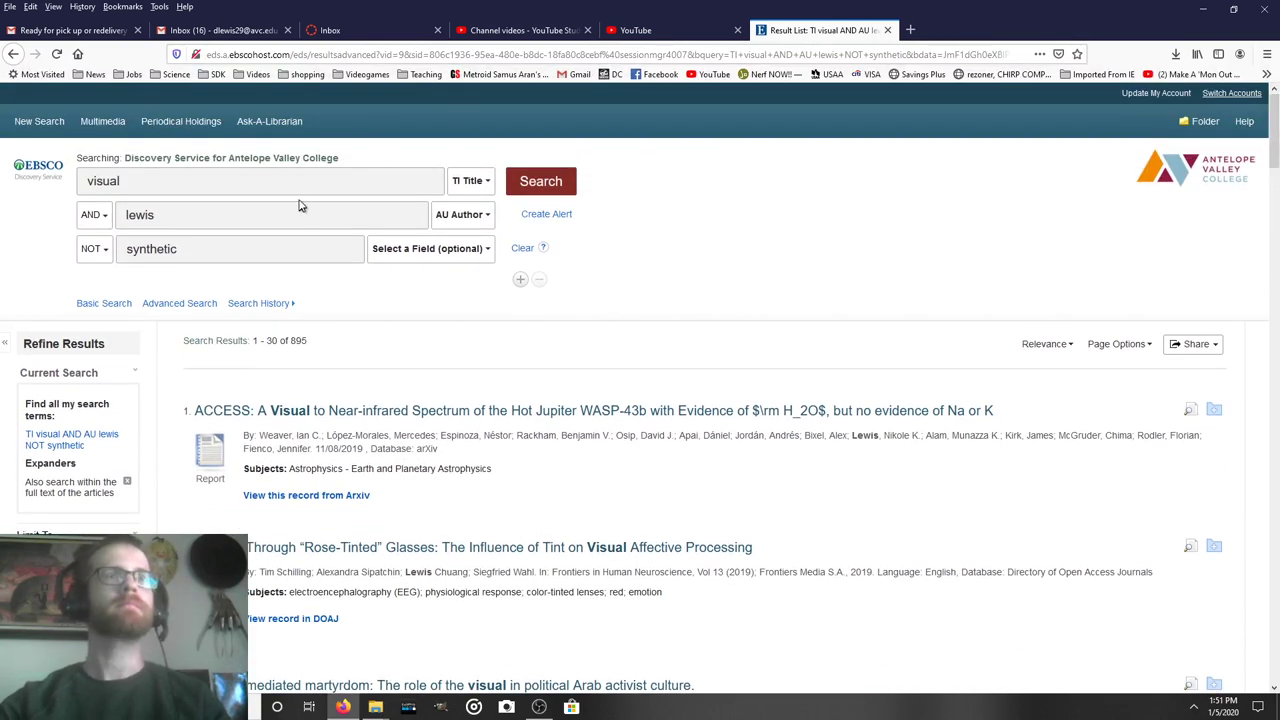
Step: Return to the result list of the "visual illusion" keyword search
click(13, 57)
click(14, 58)
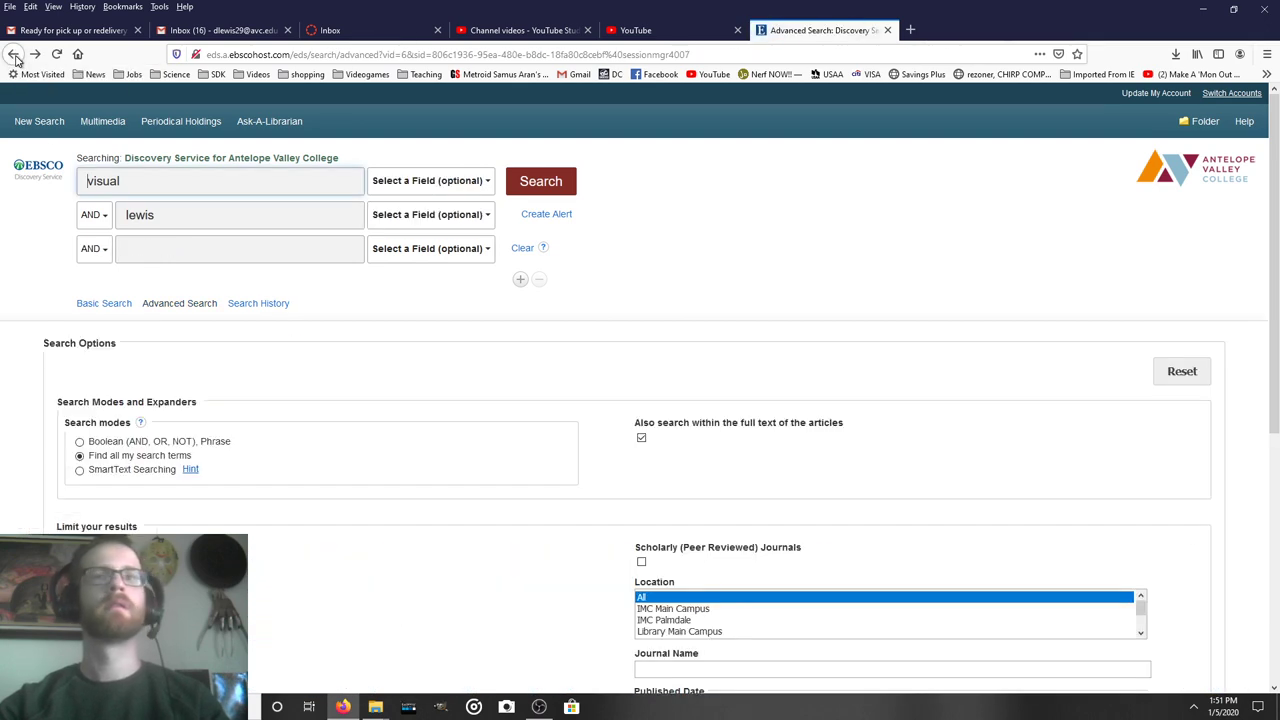
click(14, 58)
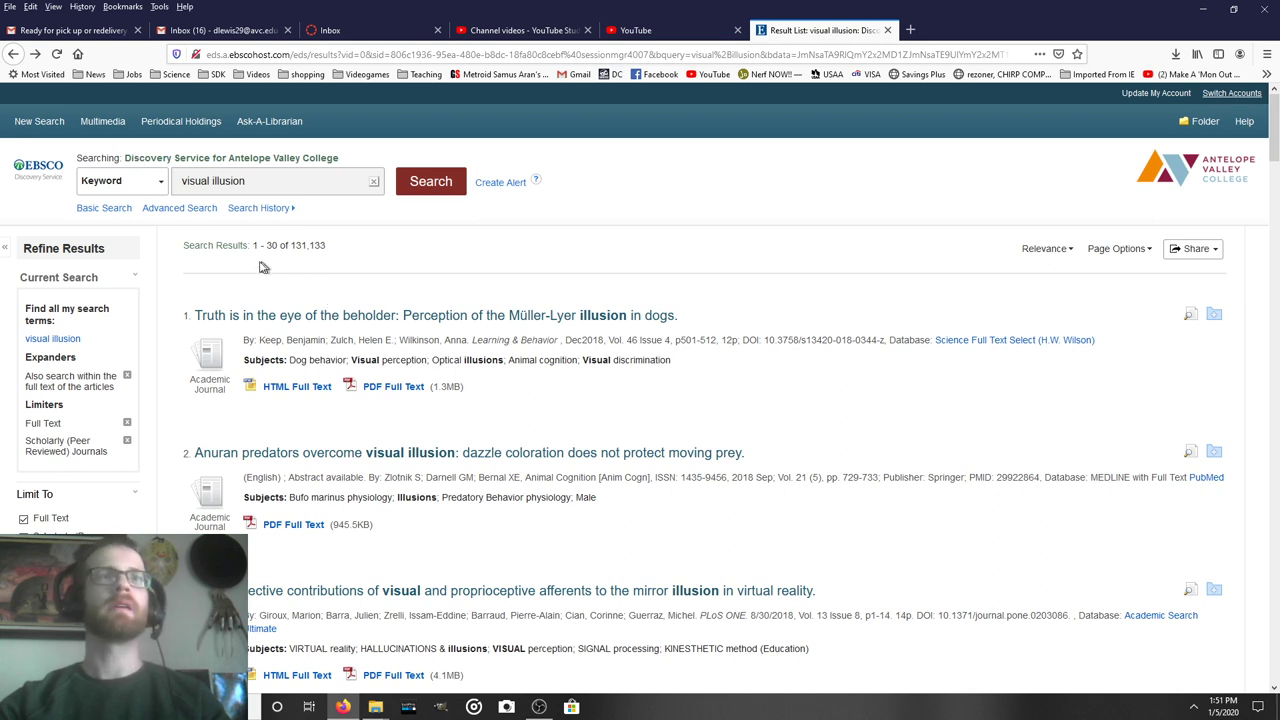
Step: Show the search history above the results, look over the listed searches and close it again
click(257, 208)
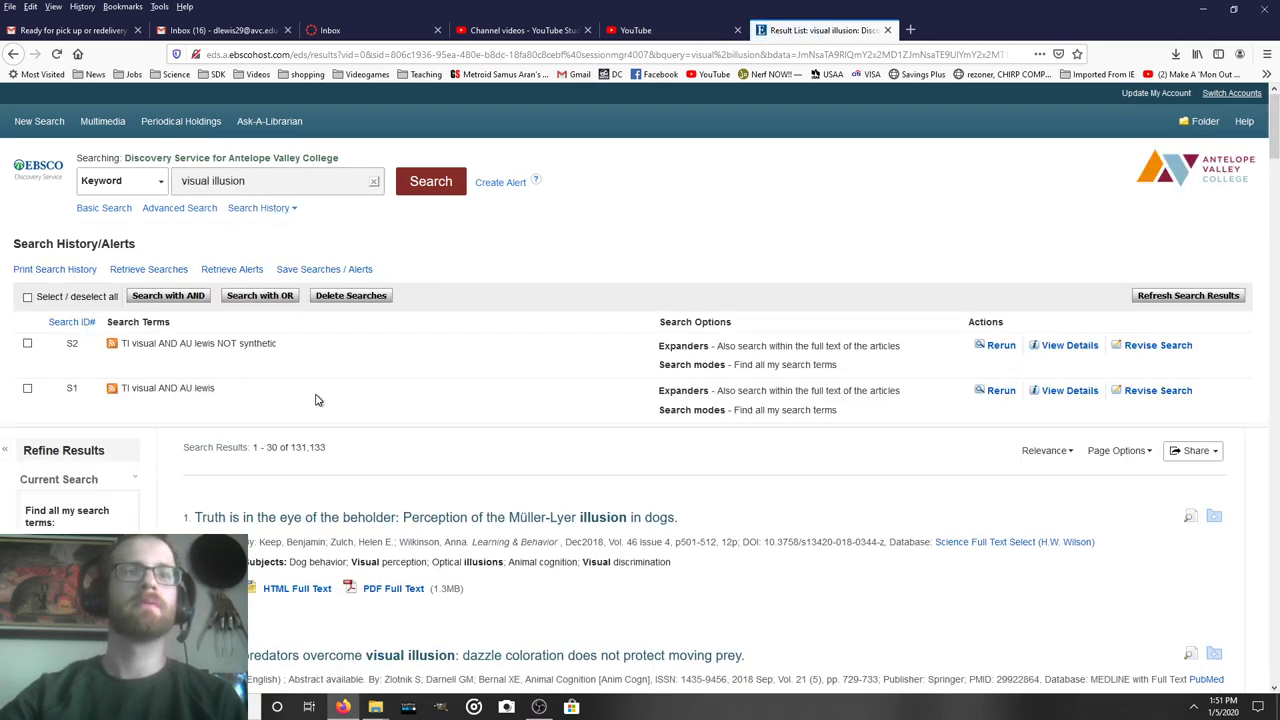
scroll(316, 400, down, 2)
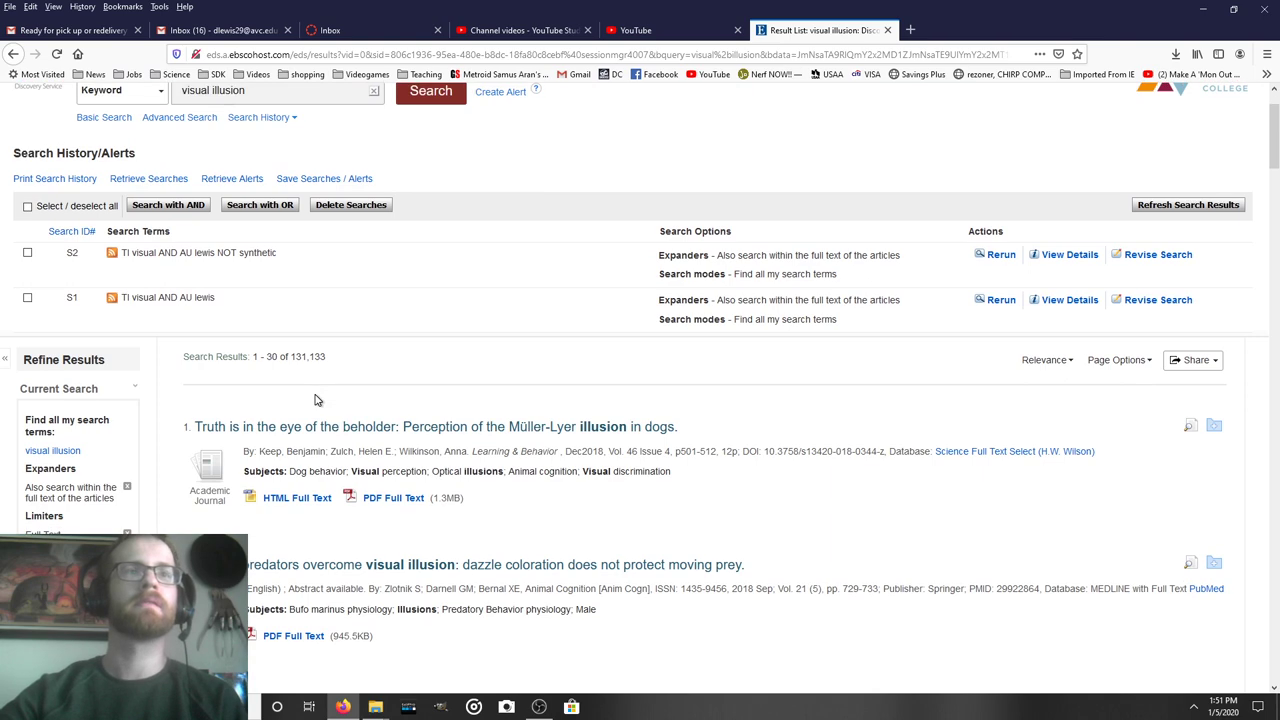
scroll(316, 400, up, 2)
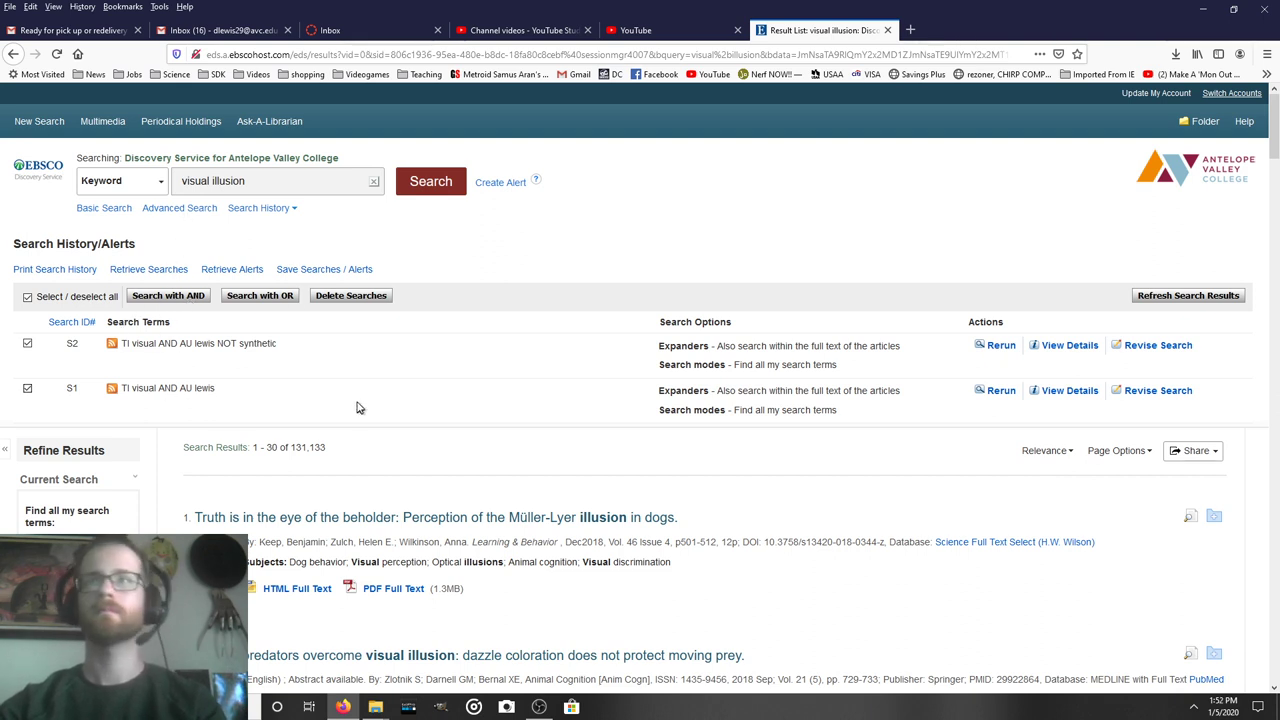
scroll(361, 403, down, 3)
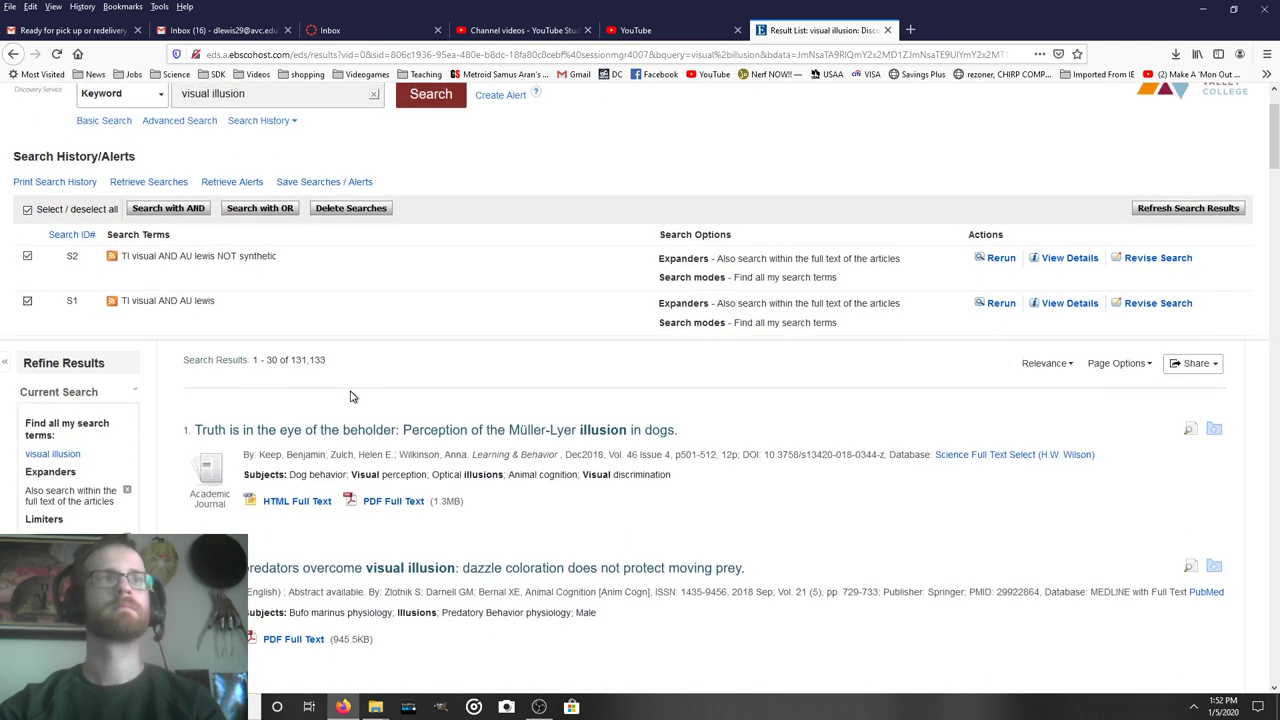
click(12, 55)
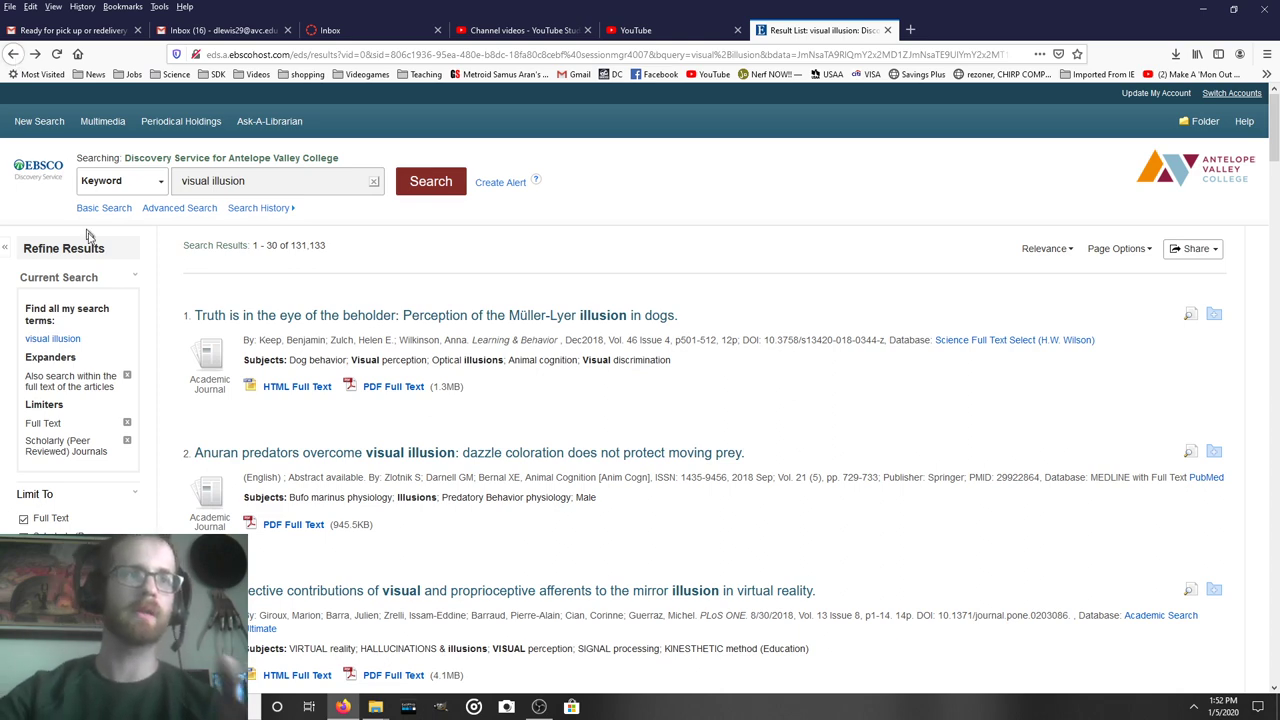
Step: Try raising the start year of the publication date limit to about 1965 and move it back to the earliest year
scroll(94, 408, down, 2)
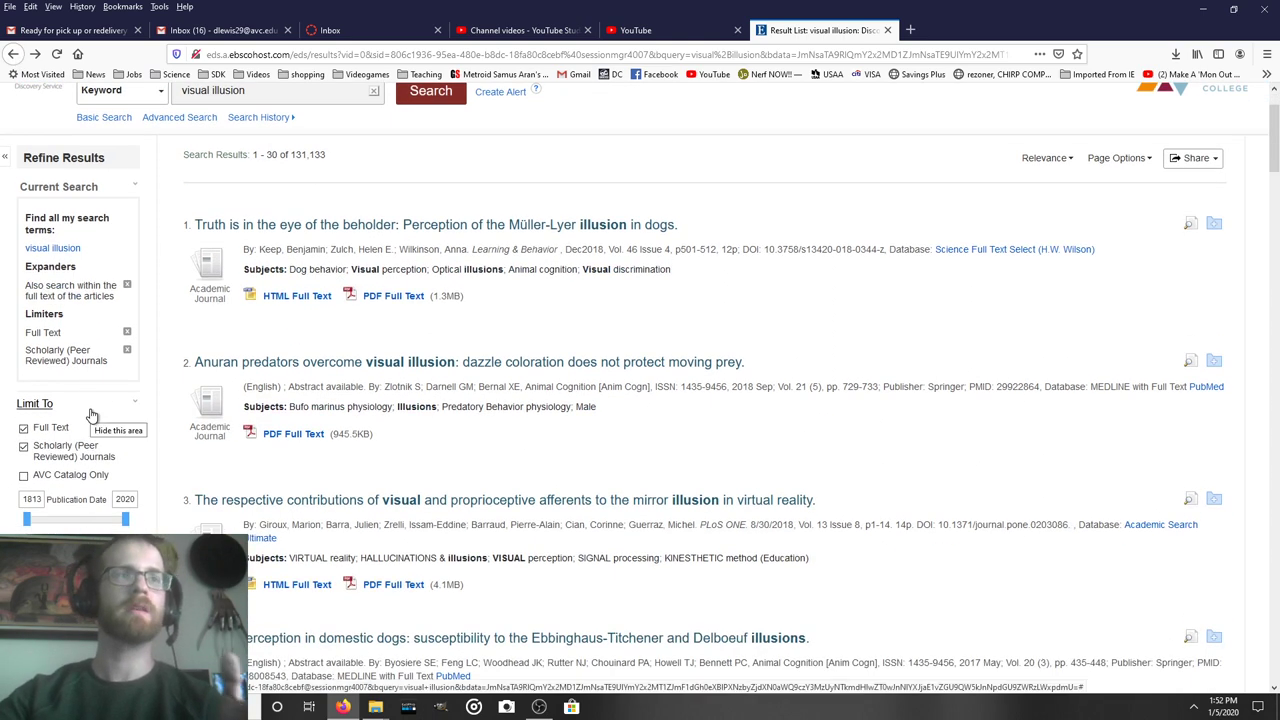
scroll(92, 418, up, 2)
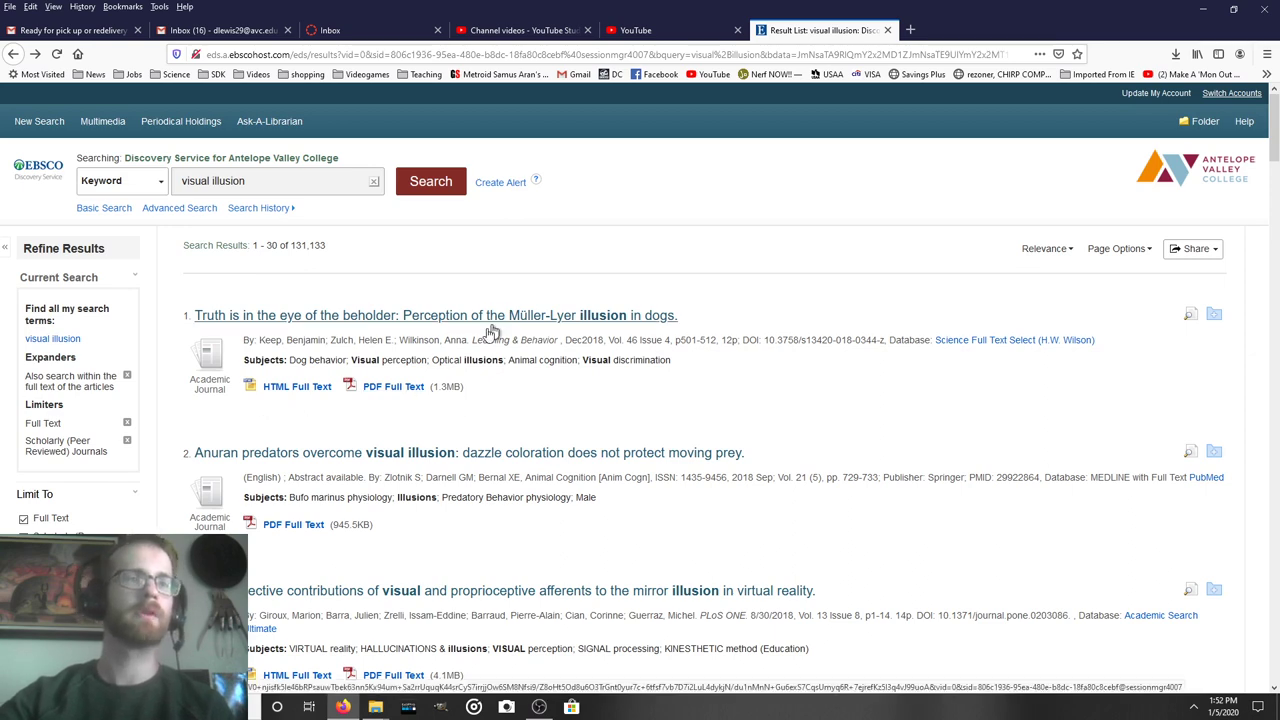
scroll(127, 449, down, 2)
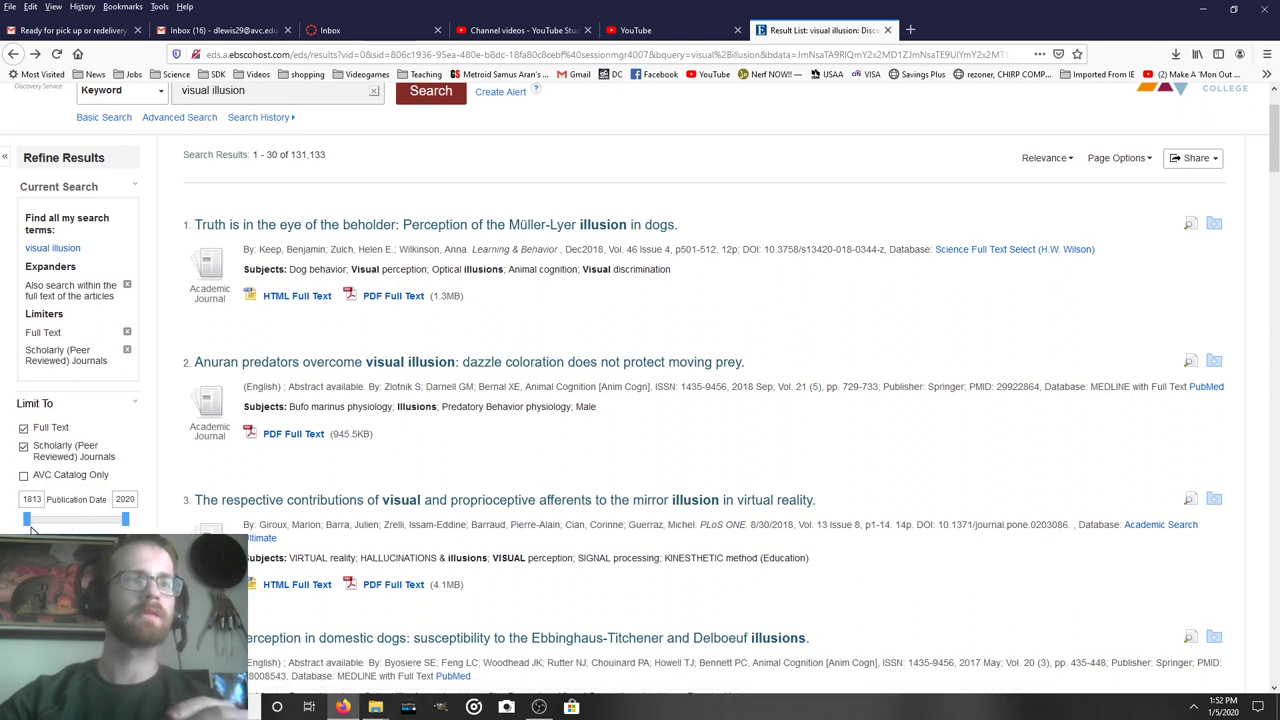
drag(27, 521, 83, 526)
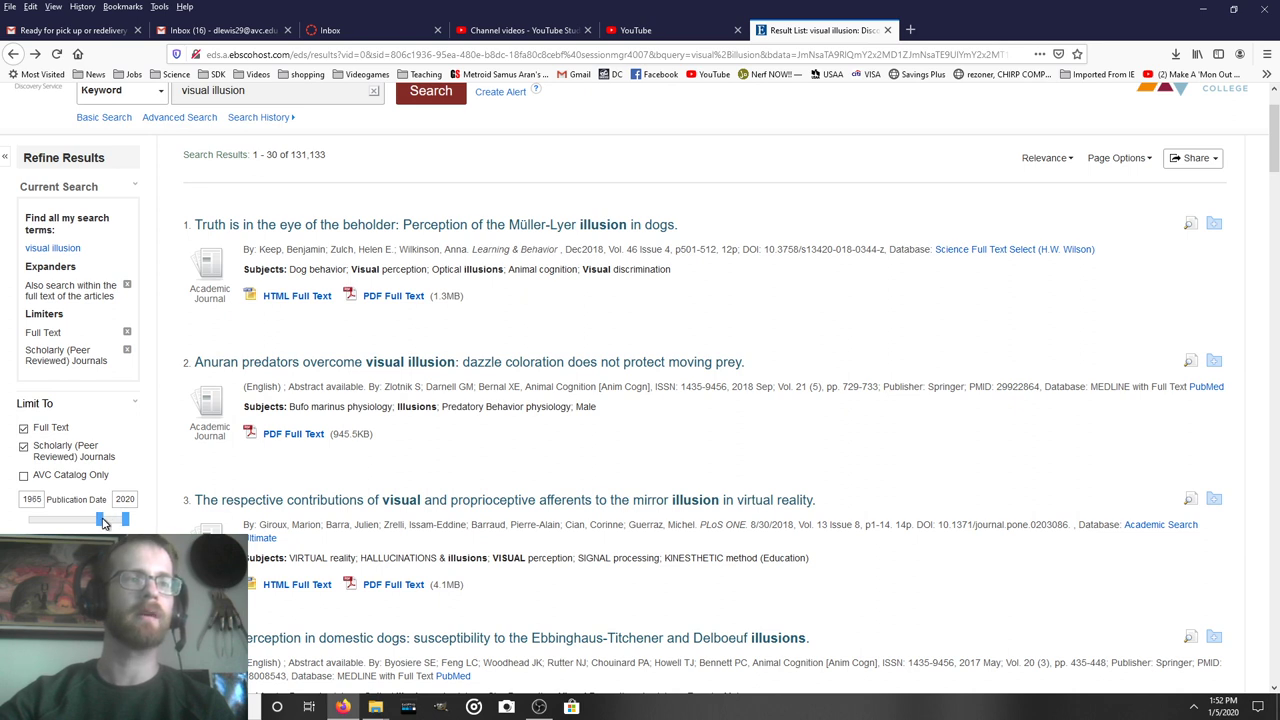
drag(58, 527, 26, 528)
Step: Collapse the Limit To and Limit by Type of Resource sections of the result filters
click(131, 404)
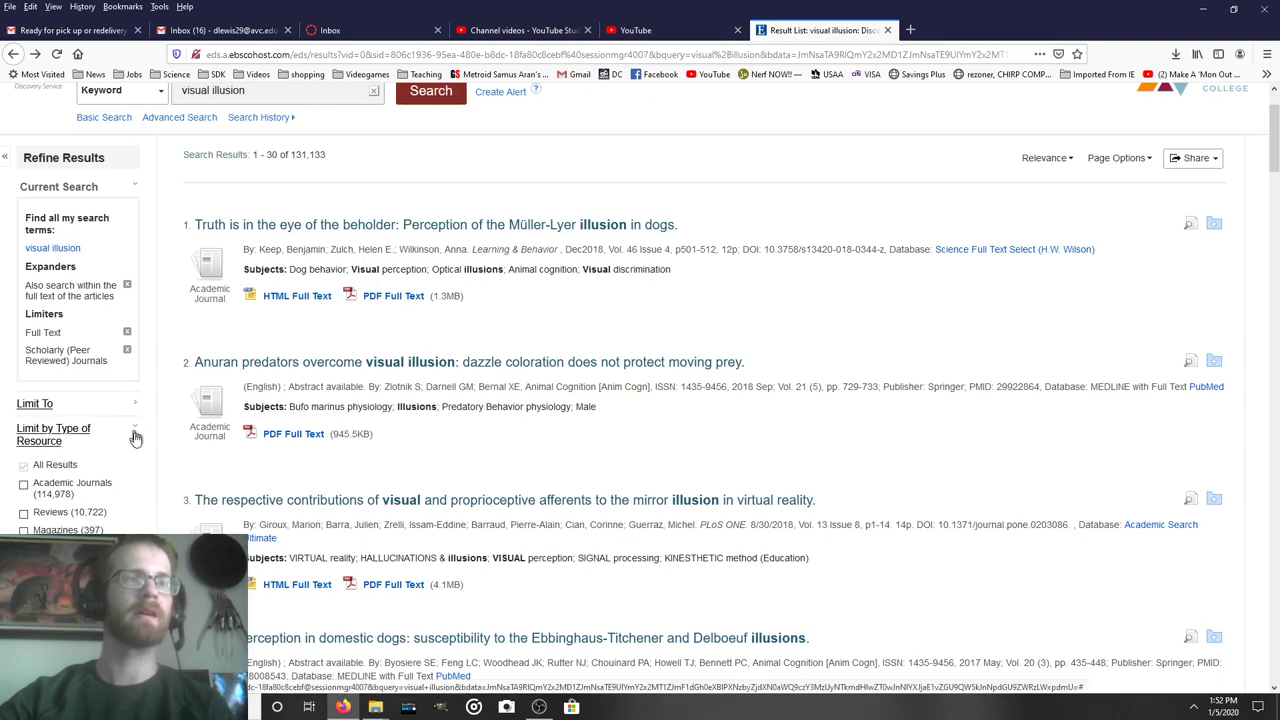
click(136, 433)
scroll(131, 523, down, 3)
scroll(131, 523, down, 2)
scroll(134, 506, up, 5)
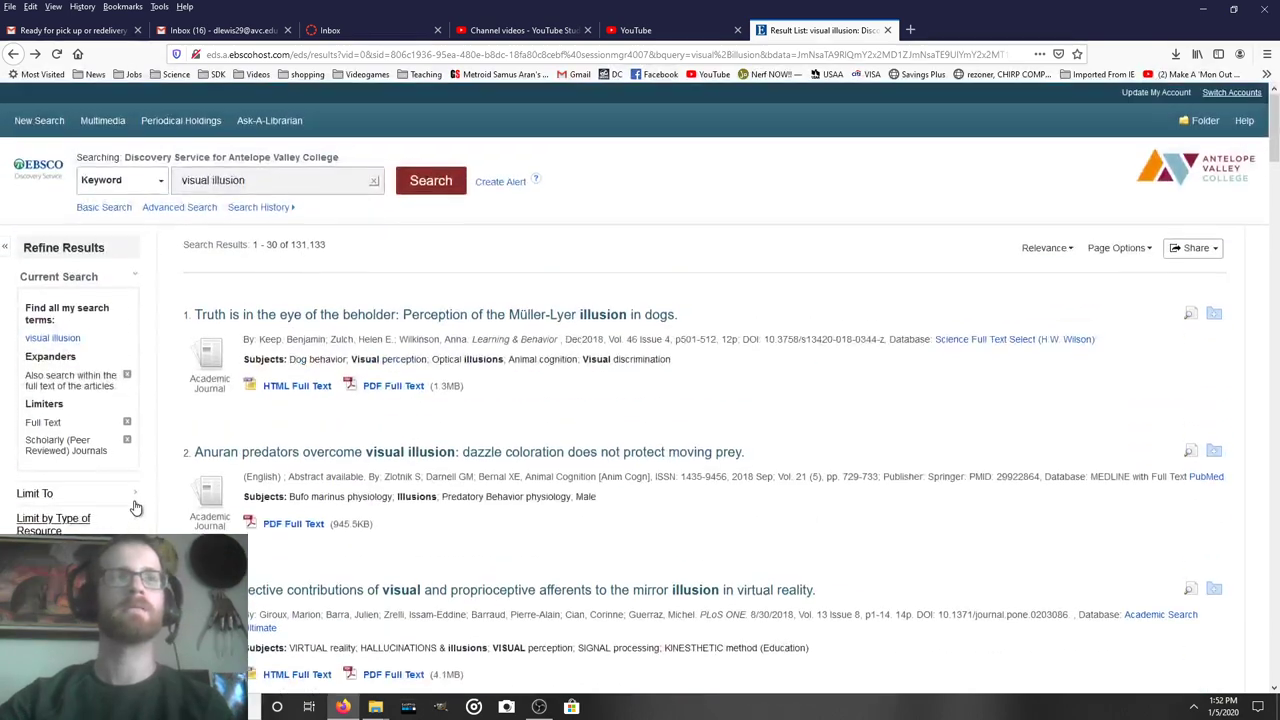
scroll(134, 506, down, 1)
scroll(134, 506, up, 1)
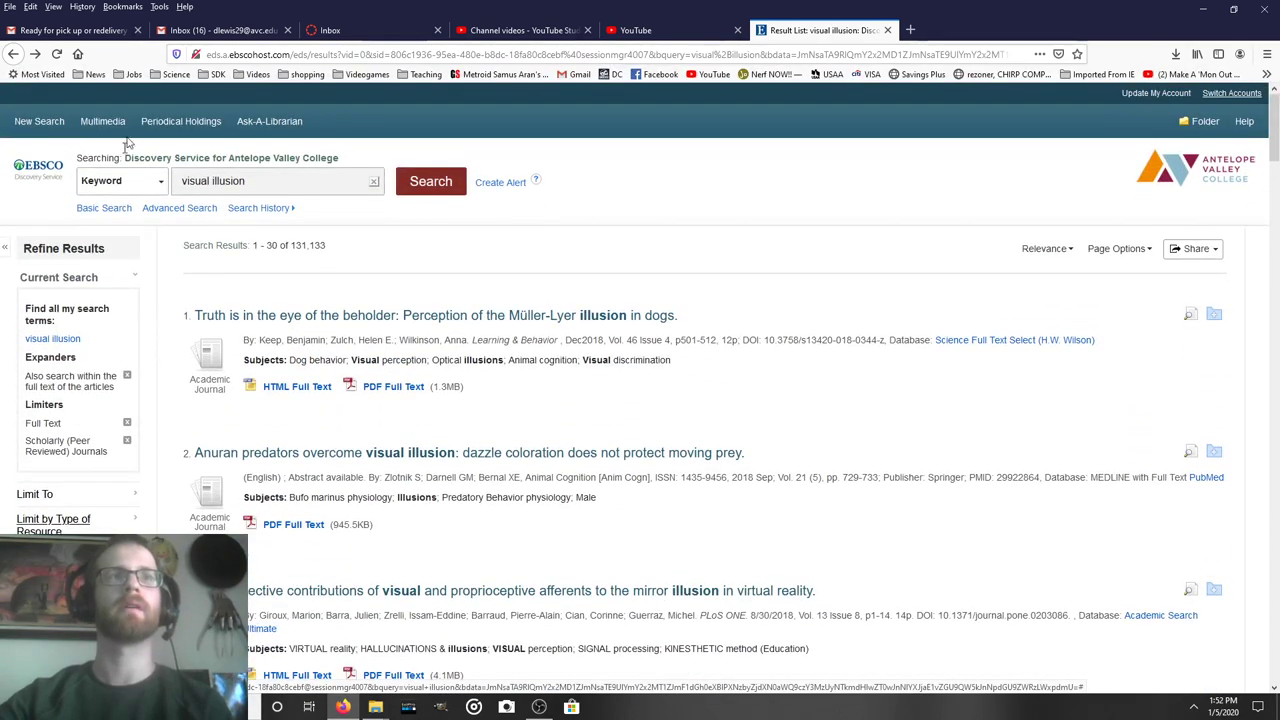
Step: View the page options for the result format, results per page and layout, and check the Relevance sort control
click(1149, 258)
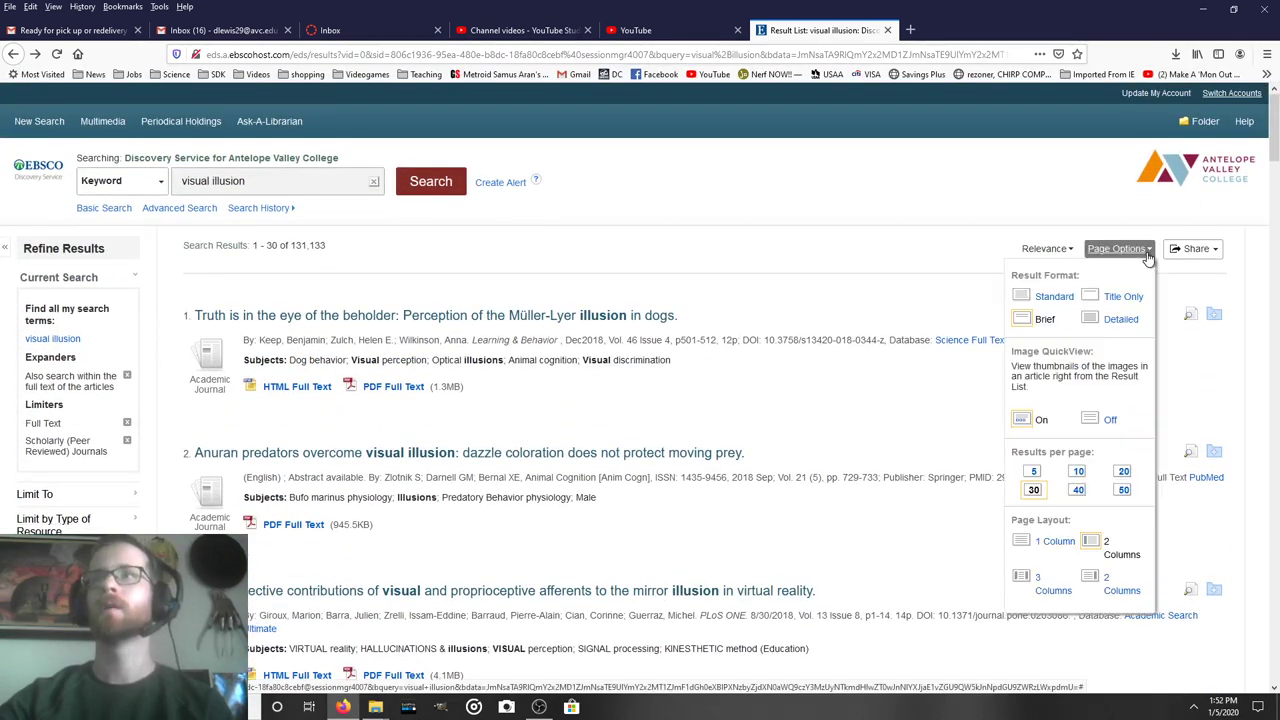
click(1068, 249)
click(1071, 252)
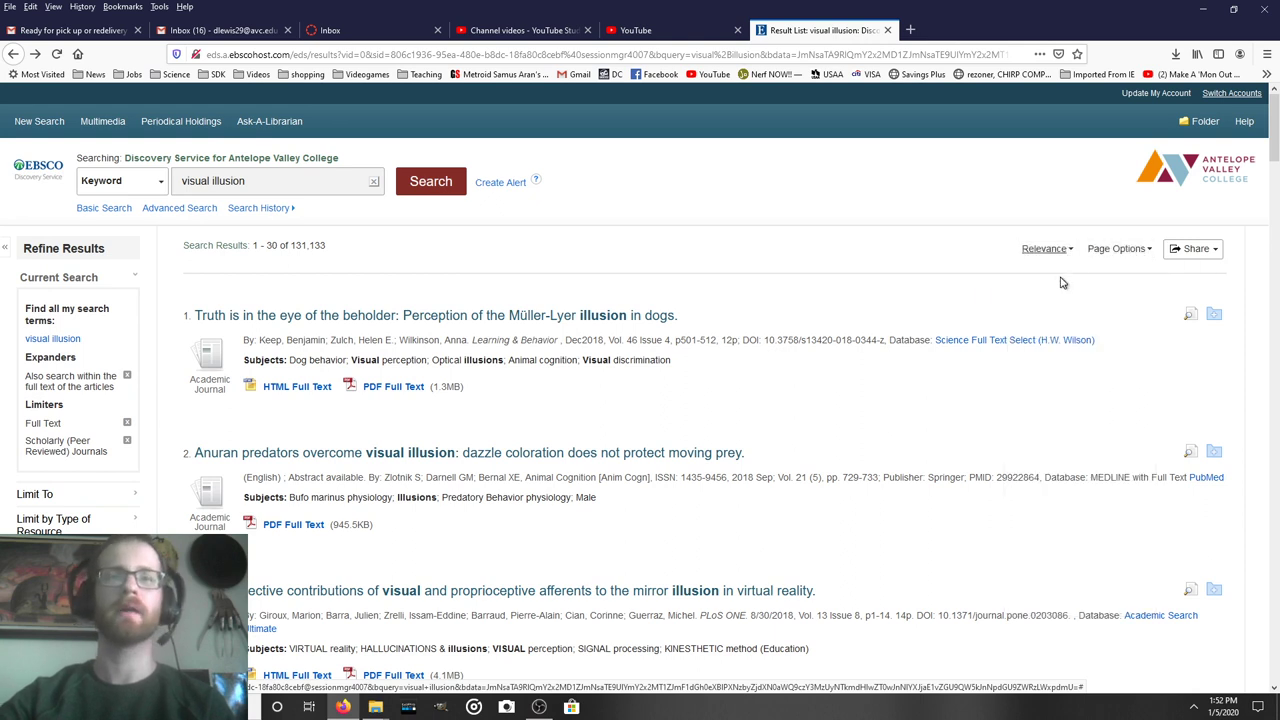